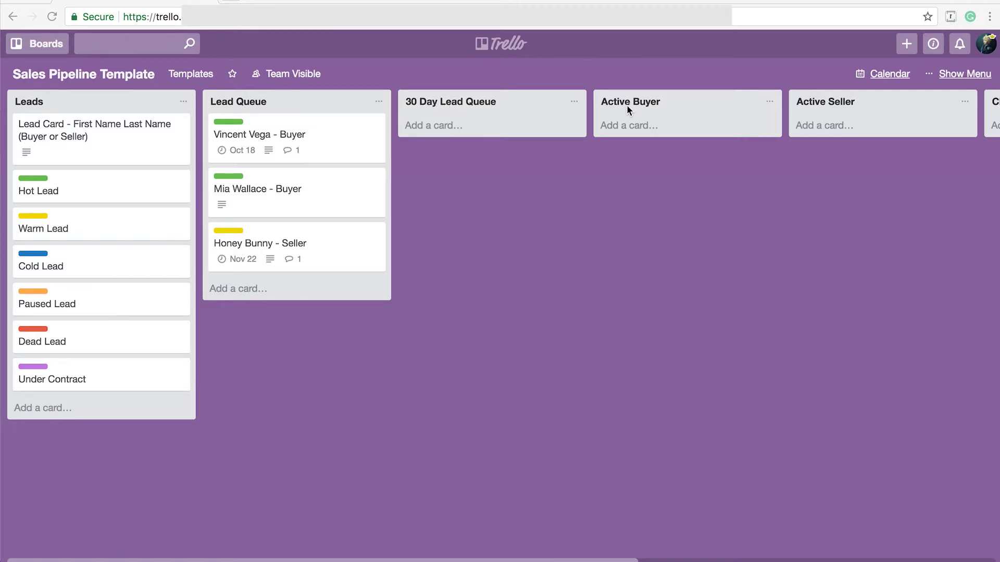
Scroll across the board's lists and drag the buyer lead card to show it can move
scroll(627, 110, right, 10)
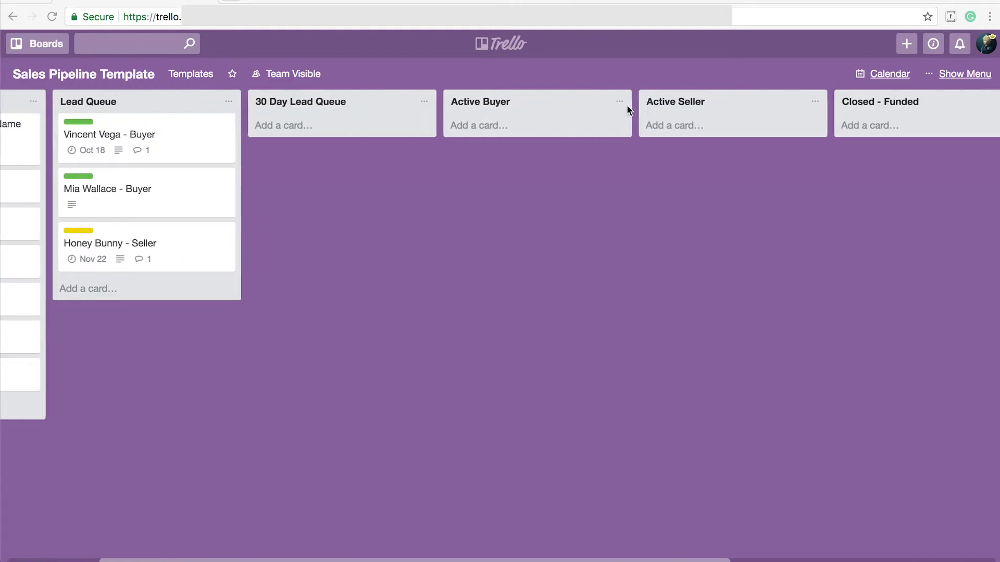
scroll(627, 110, left, 7)
scroll(627, 110, left, 3)
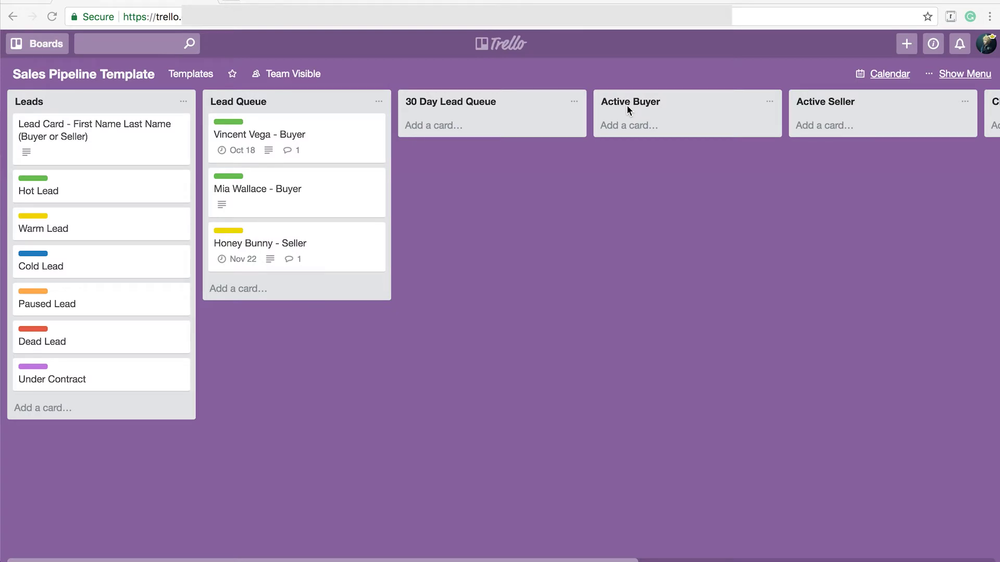
scroll(627, 105, right, 15)
scroll(627, 107, left, 15)
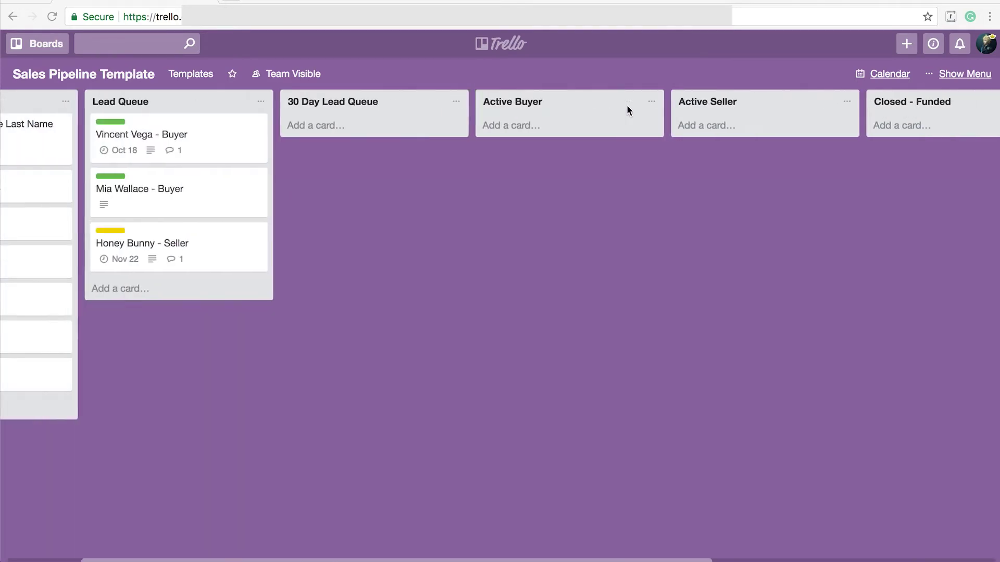
scroll(496, 104, right, 15)
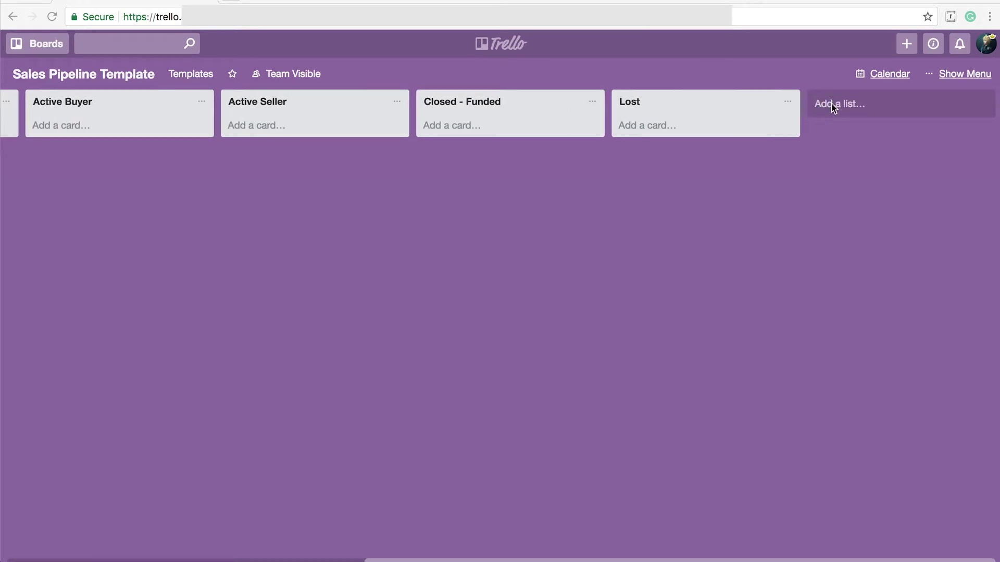
scroll(784, 131, left, 10)
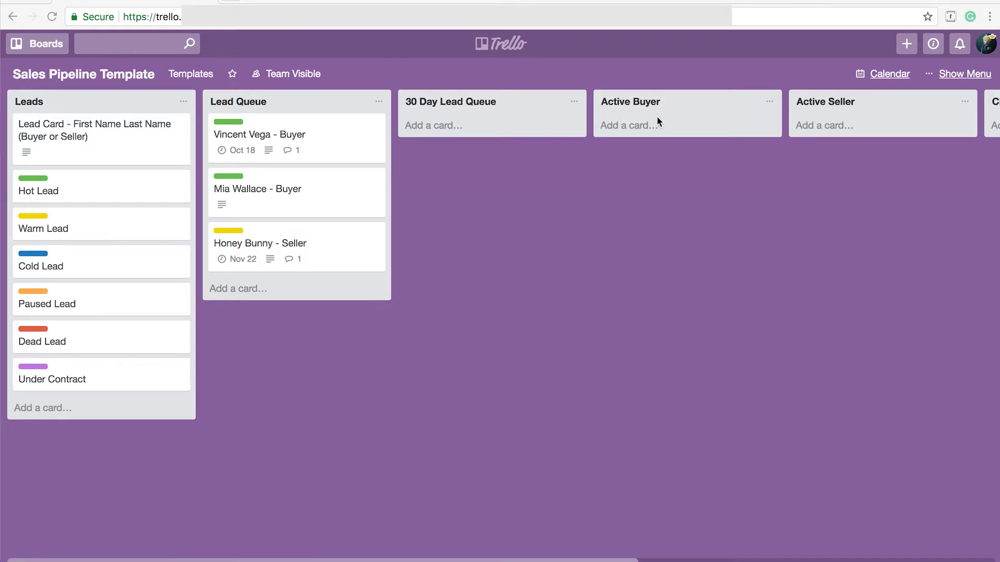
scroll(657, 116, right, 2)
scroll(801, 117, right, 5)
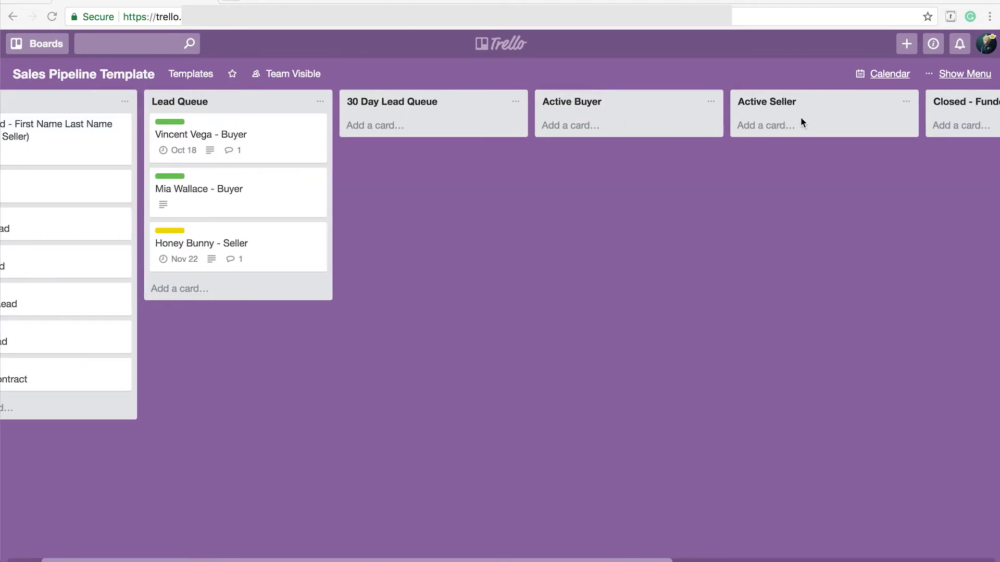
scroll(801, 117, right, 5)
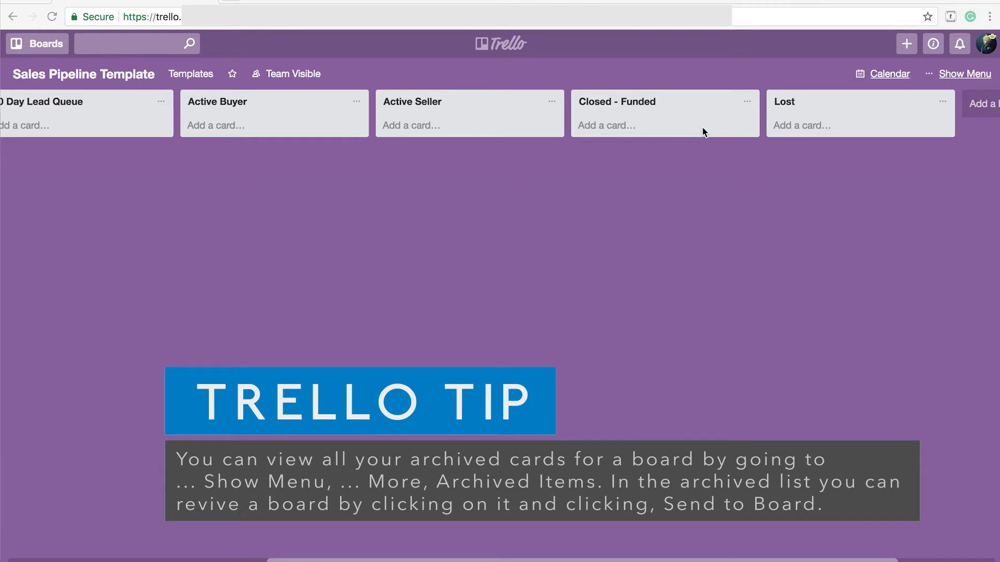
scroll(701, 127, left, 10)
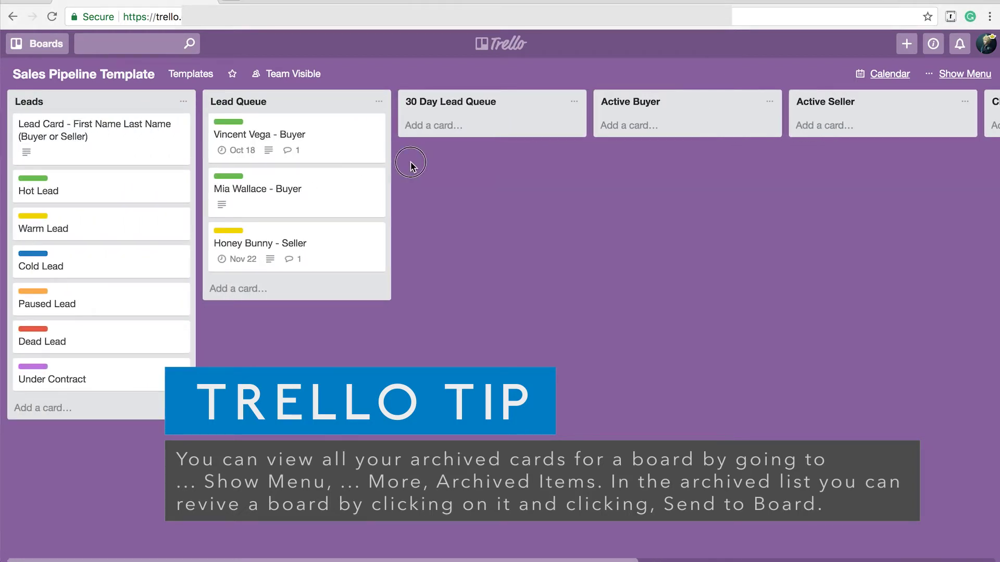
mouse_move(336, 133)
mouse_down()
mouse_move(365, 163)
mouse_move(509, 134)
mouse_move(569, 140)
mouse_move(597, 169)
mouse_move(692, 133)
mouse_move(808, 157)
mouse_move(869, 135)
mouse_move(515, 166)
mouse_move(321, 140)
mouse_up()
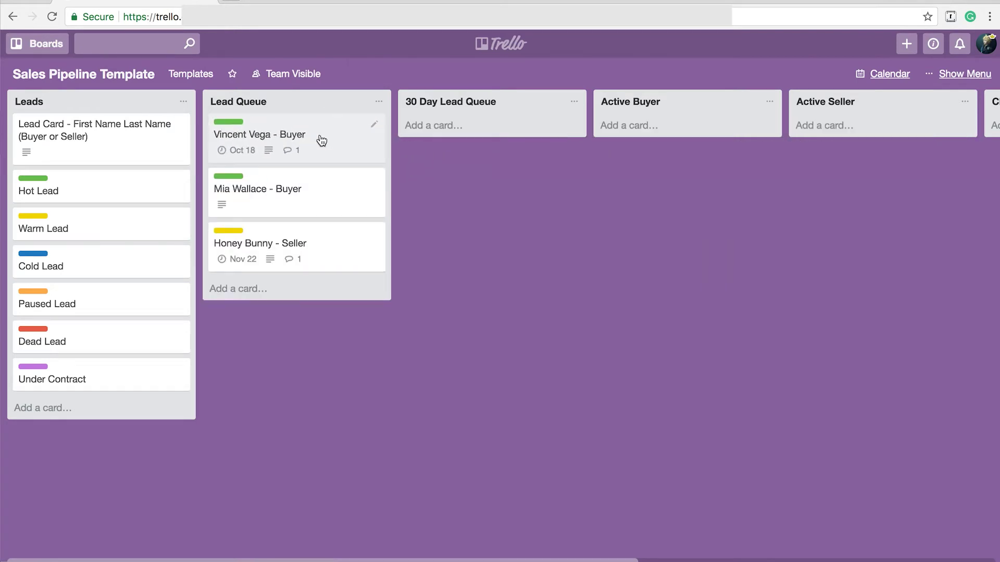
Expand the card label names, collapse them to colour bars, and open the buyer lead card
click(34, 179)
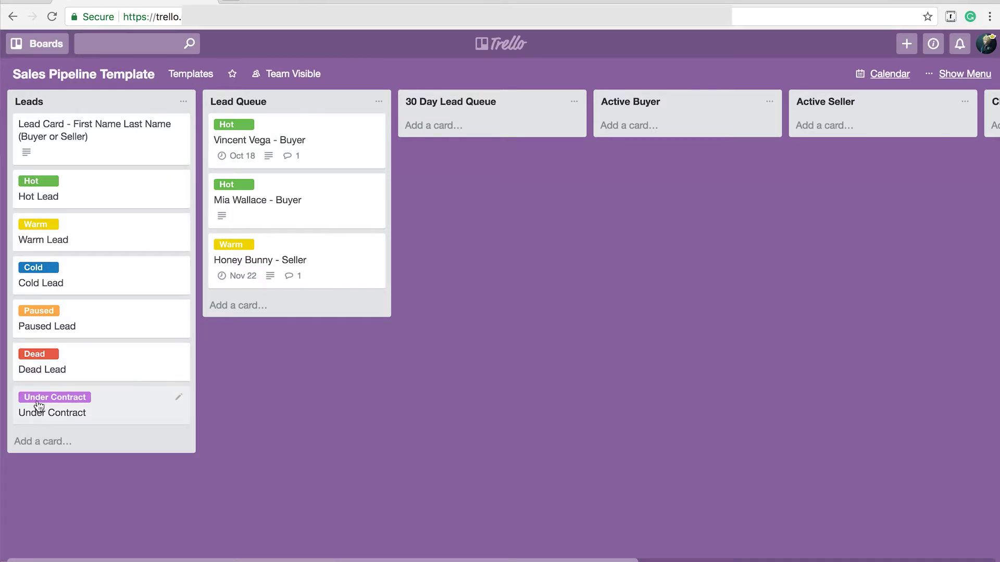
click(45, 182)
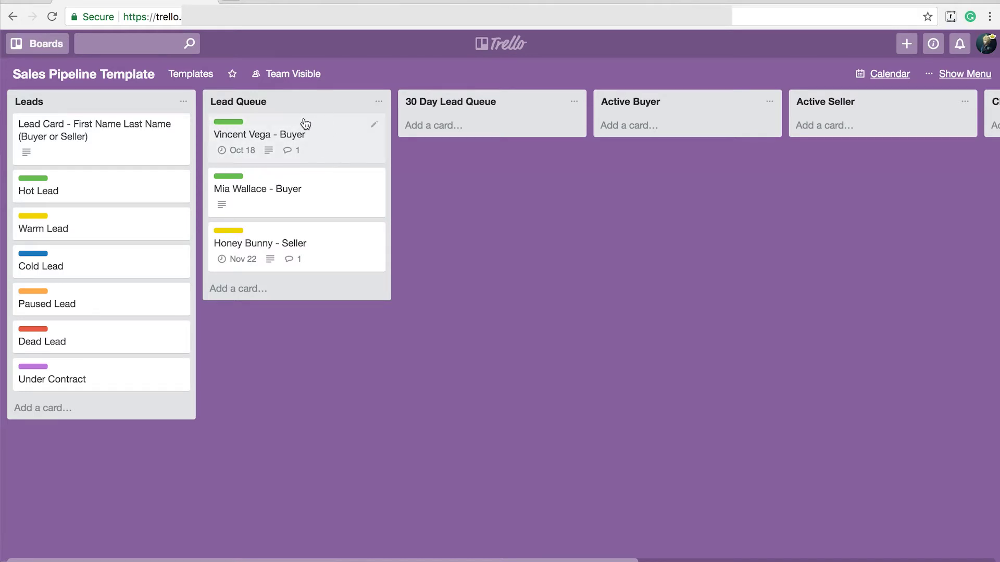
click(303, 123)
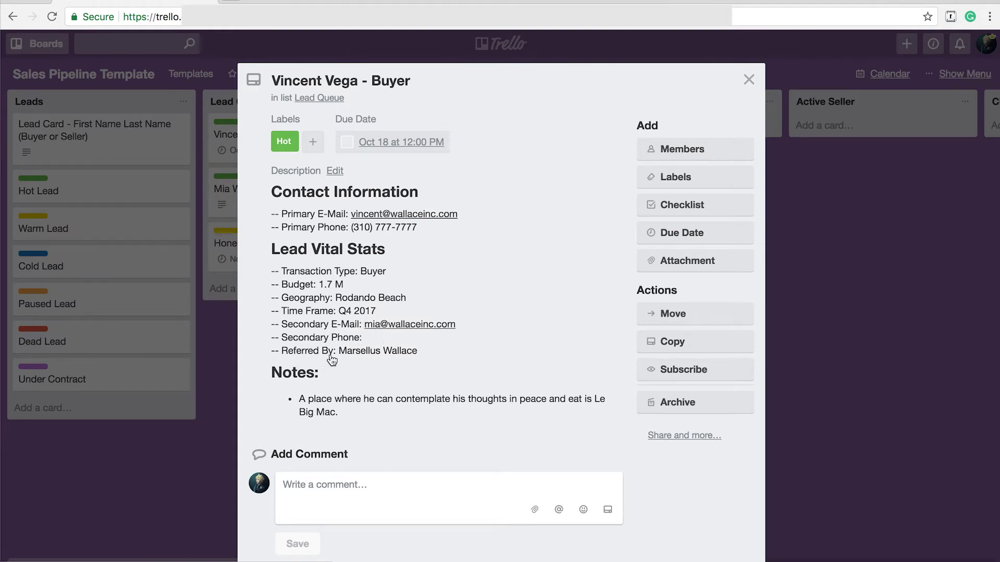
Scroll the buyer card to its Activity comment and back, then show its label choices
scroll(331, 360, down, 2)
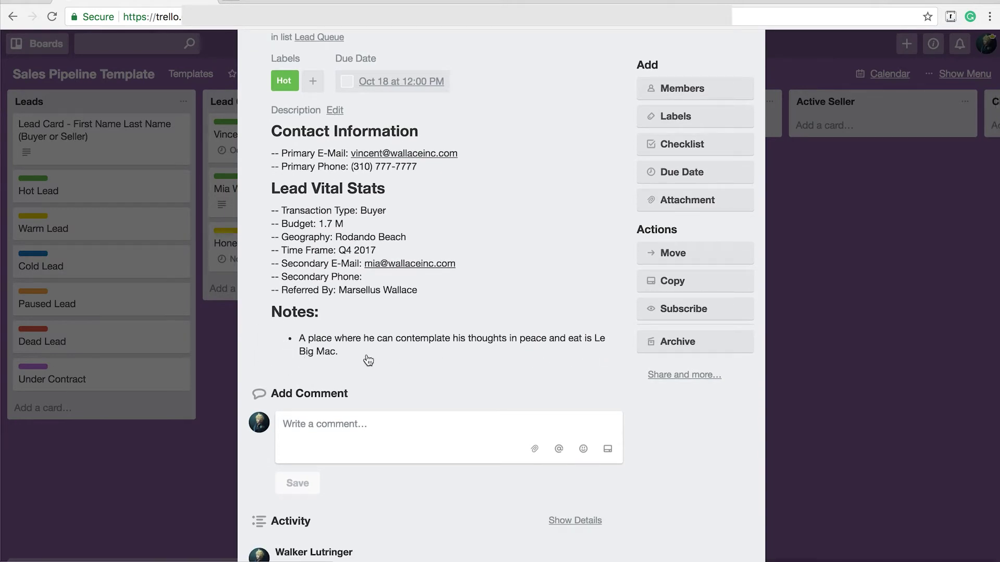
scroll(389, 362, down, 3)
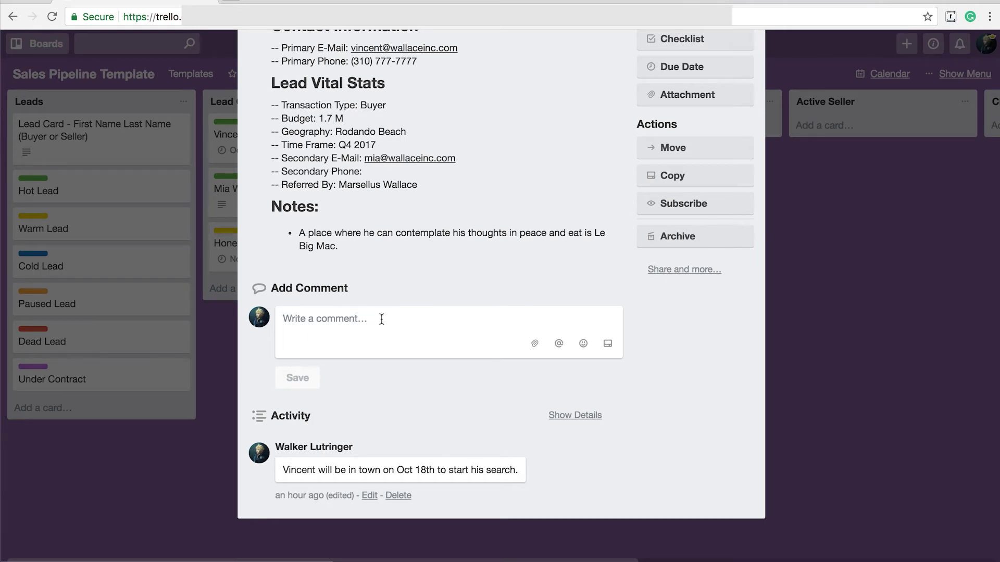
scroll(381, 319, up, 4)
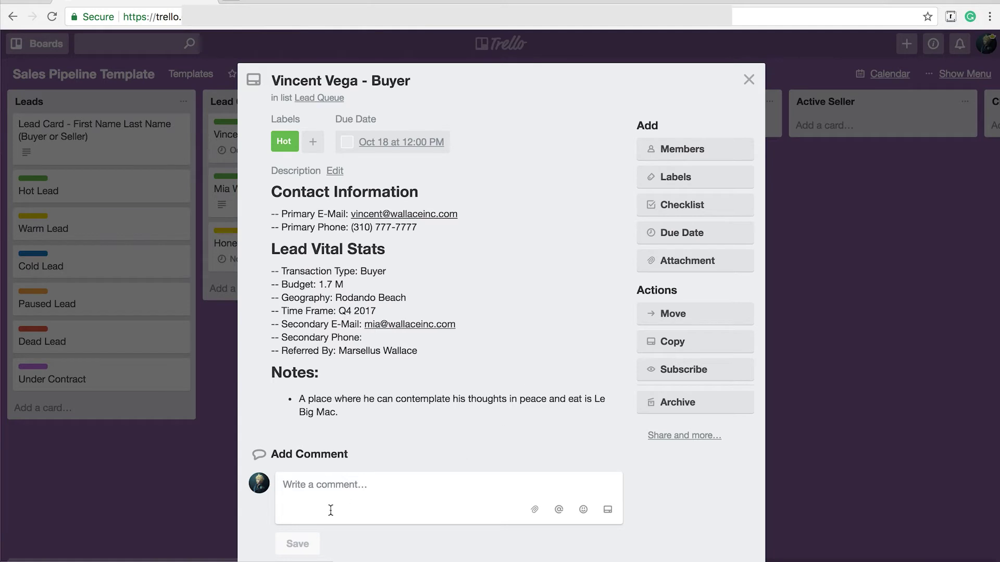
scroll(334, 489, down, 5)
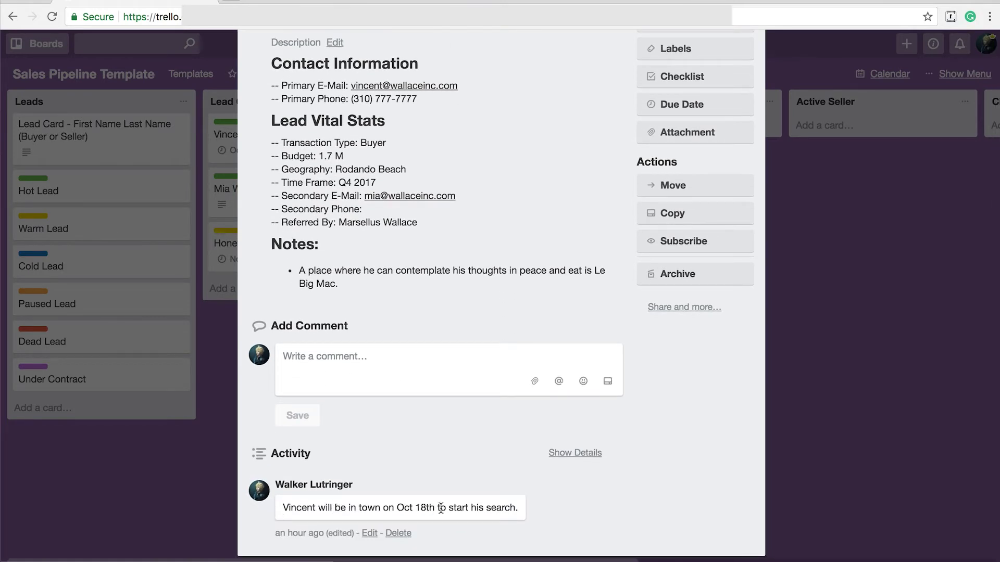
scroll(489, 507, up, 5)
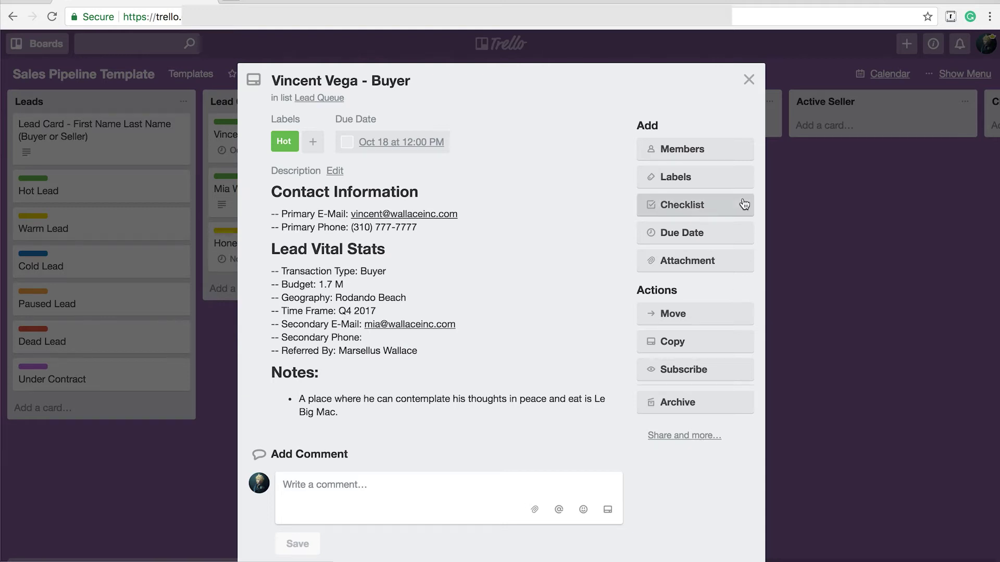
click(707, 179)
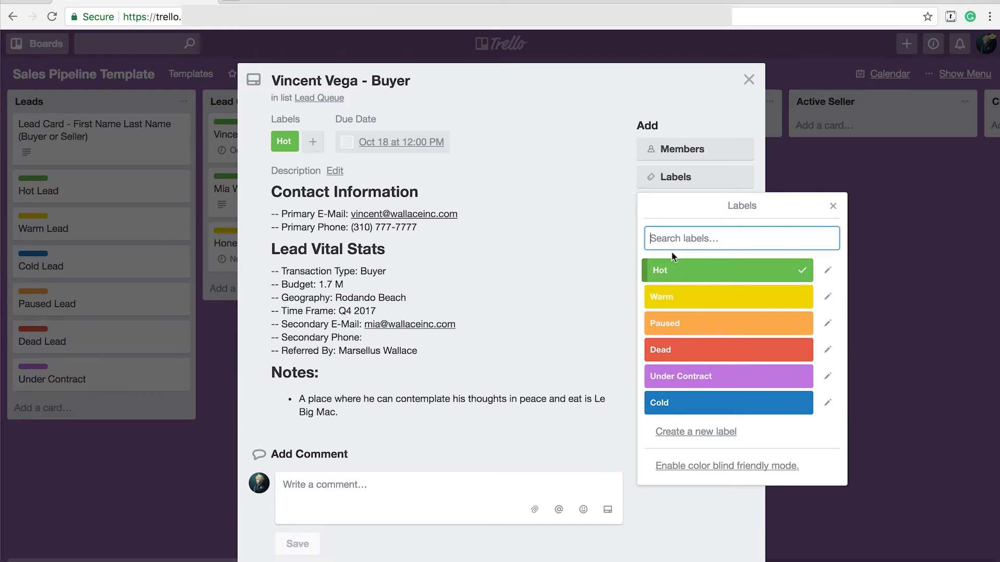
Close the label picker, leaving only the Hot label on the buyer card
click(833, 205)
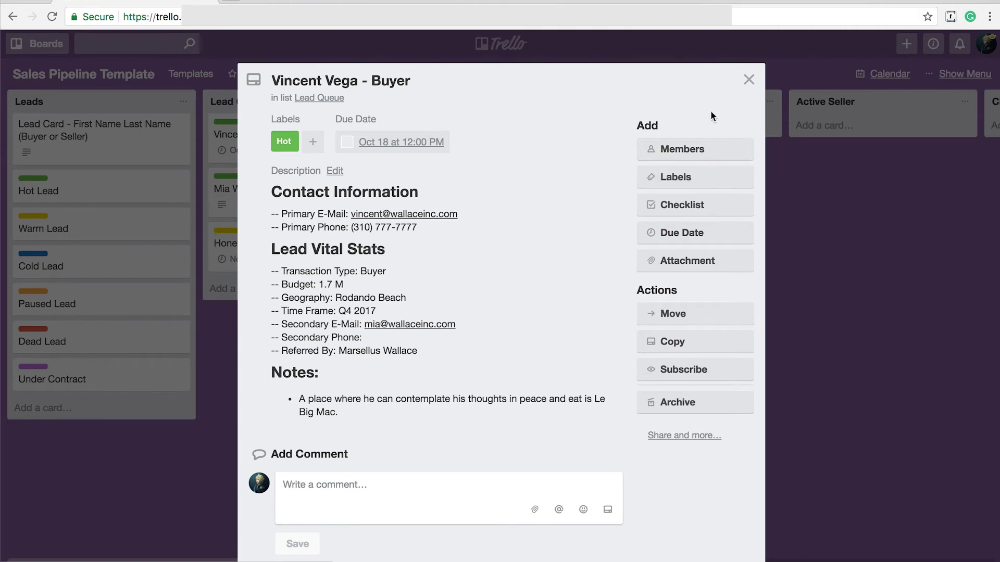
Close the buyer lead card to return to the Sales Pipeline Template board
click(748, 79)
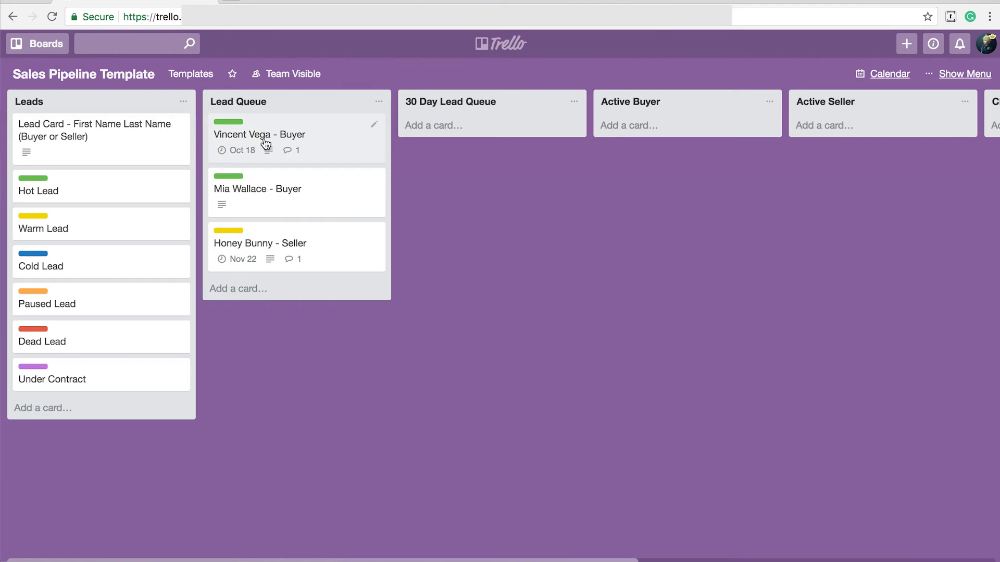
Show the board calendar and open the buyer lead card on October 18
click(895, 79)
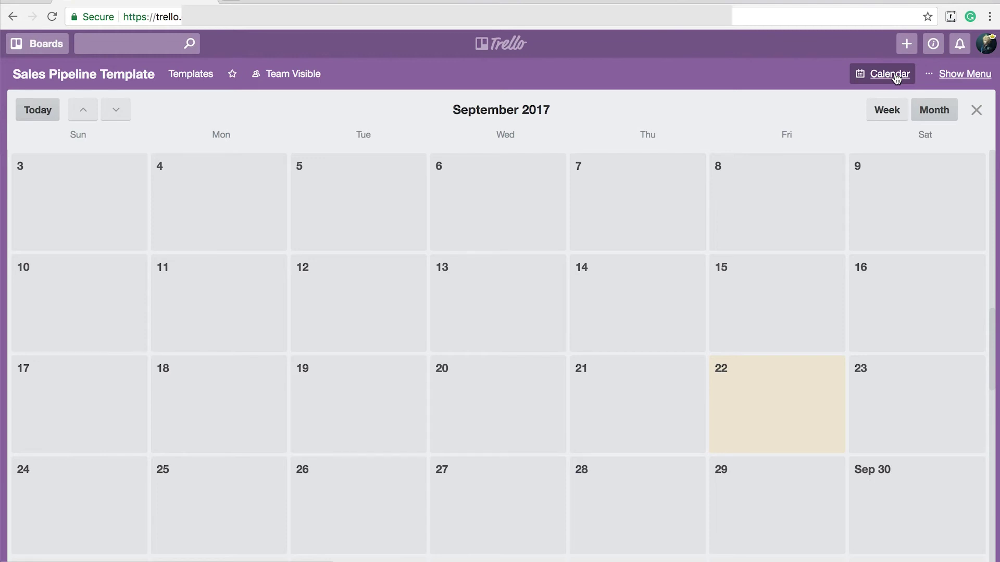
scroll(467, 260, down, 5)
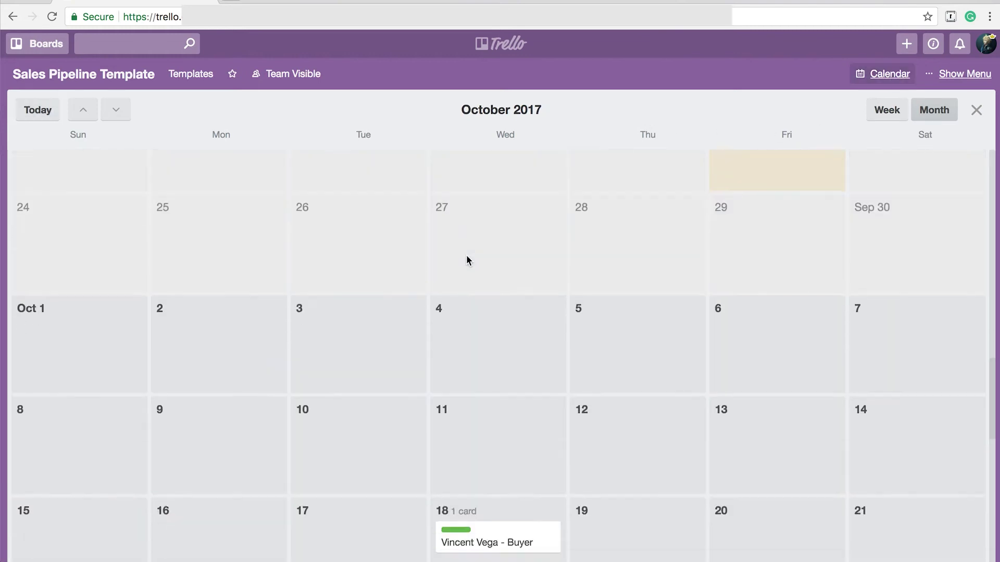
scroll(467, 261, down, 3)
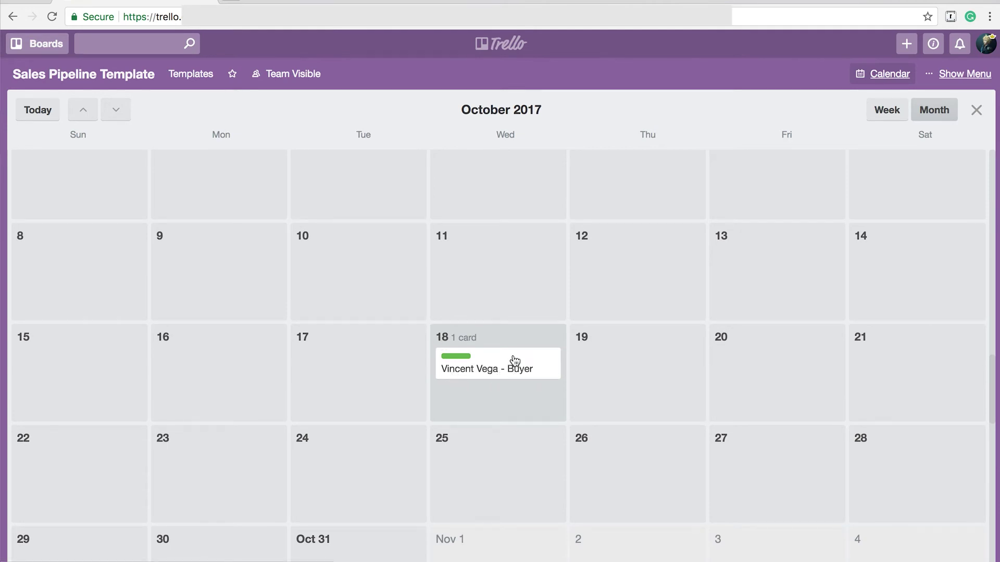
click(515, 361)
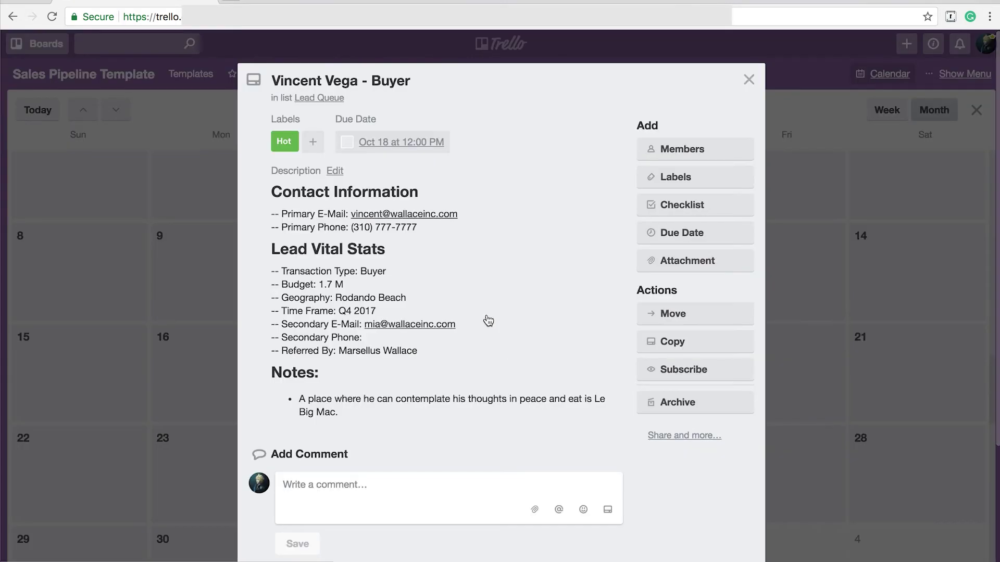
scroll(370, 313, down, 3)
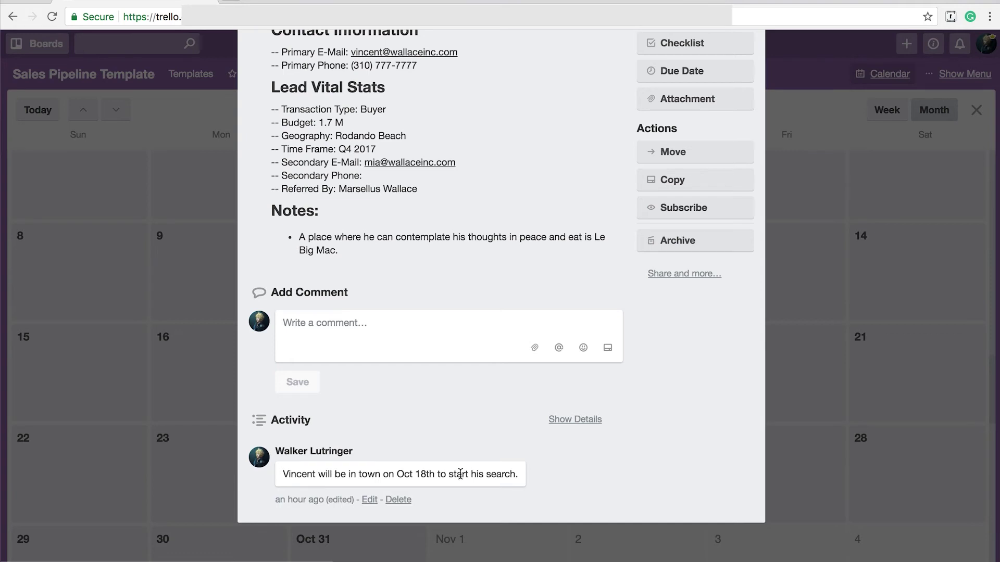
scroll(486, 361, up, 4)
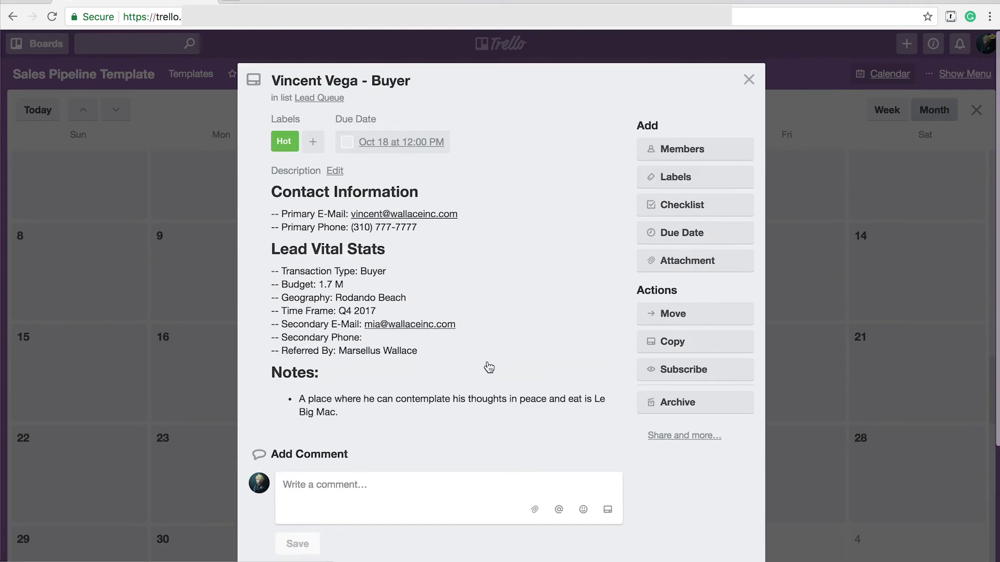
scroll(488, 367, down, 3)
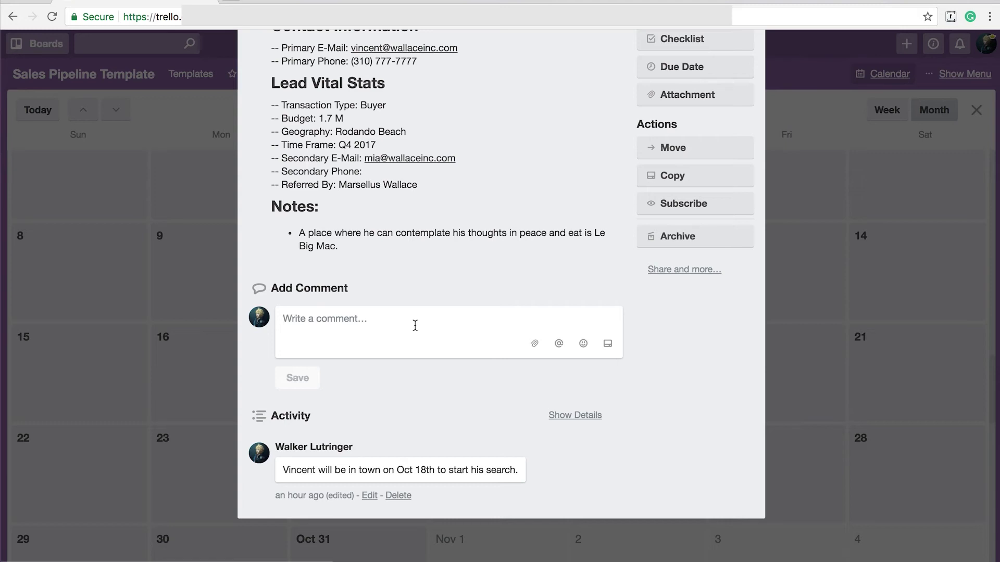
scroll(569, 187, up, 3)
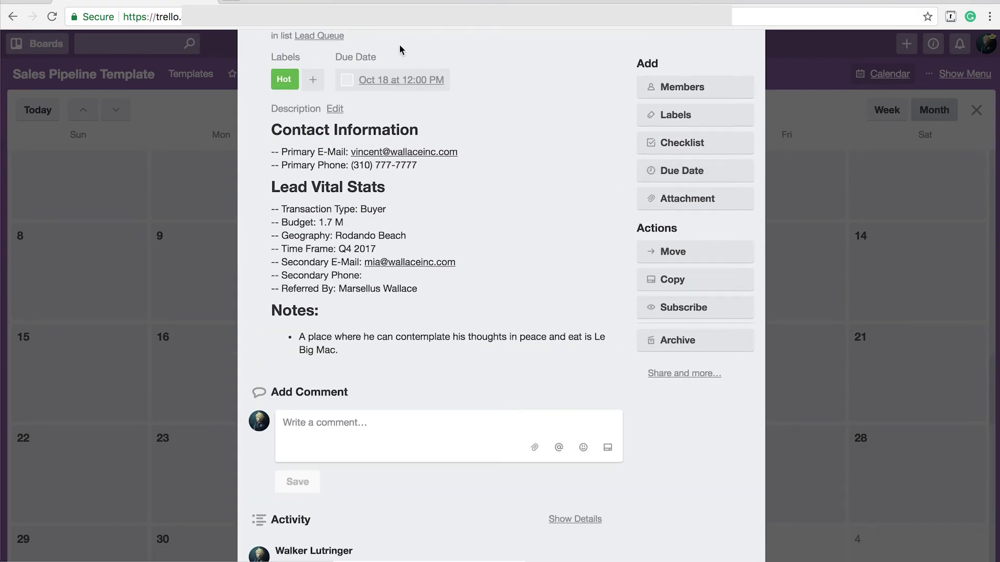
scroll(631, 83, up, 2)
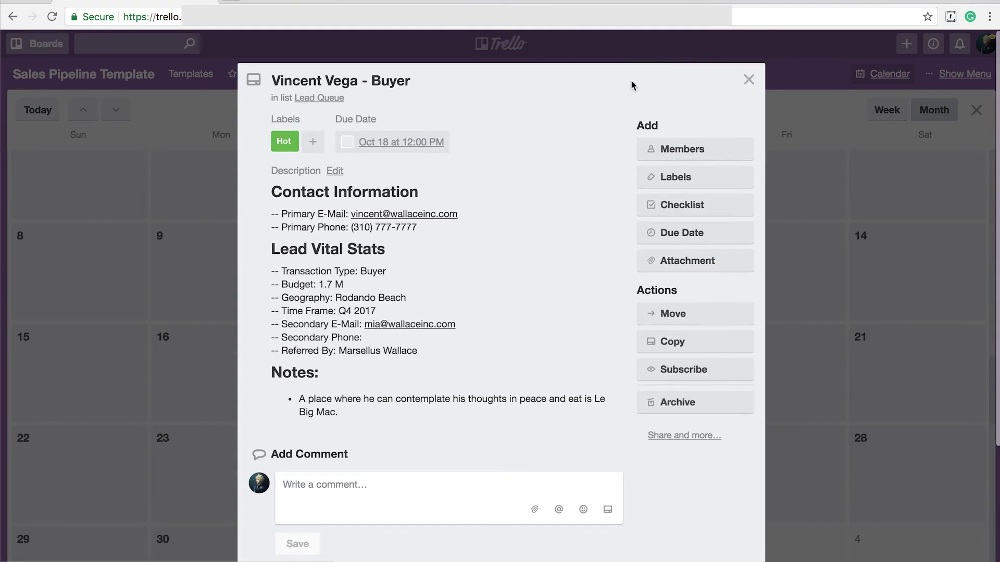
Close the card, switch the calendar to Week and back to Month, then close it
click(748, 82)
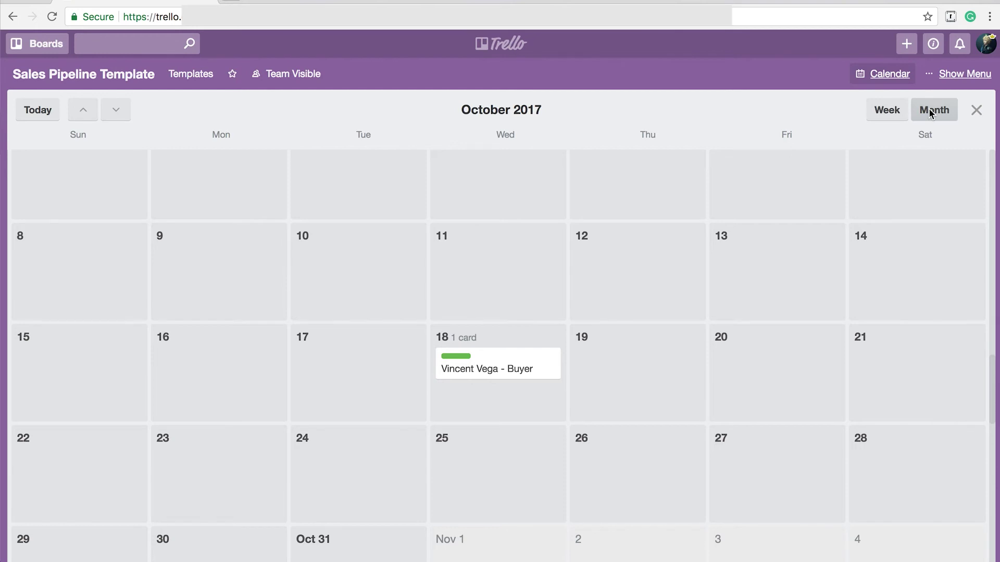
click(887, 111)
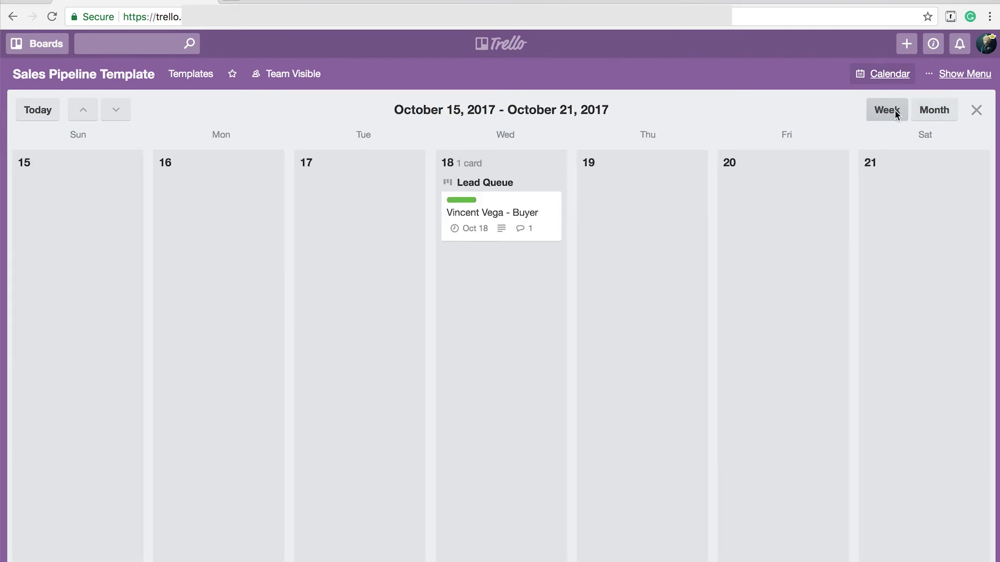
click(936, 111)
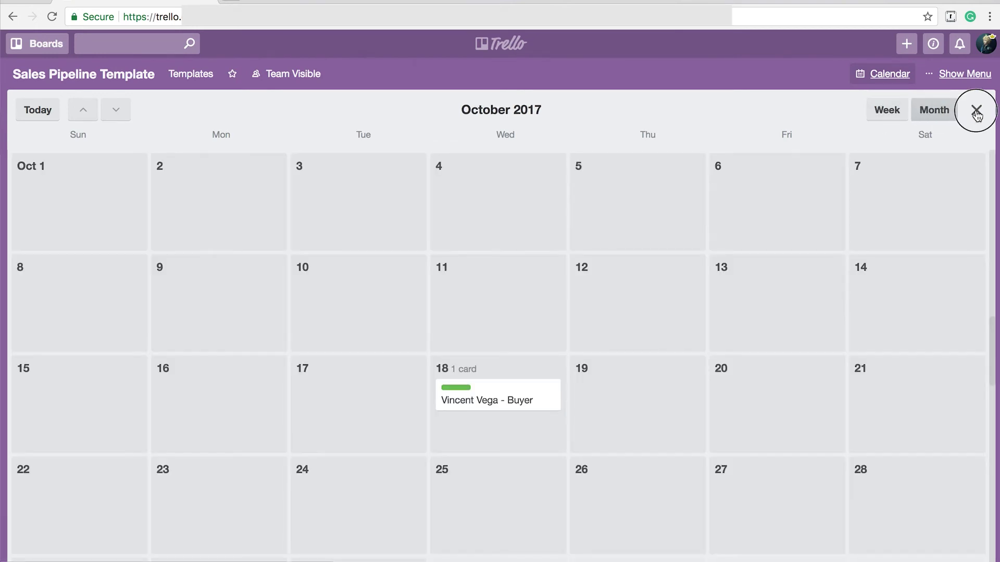
click(976, 111)
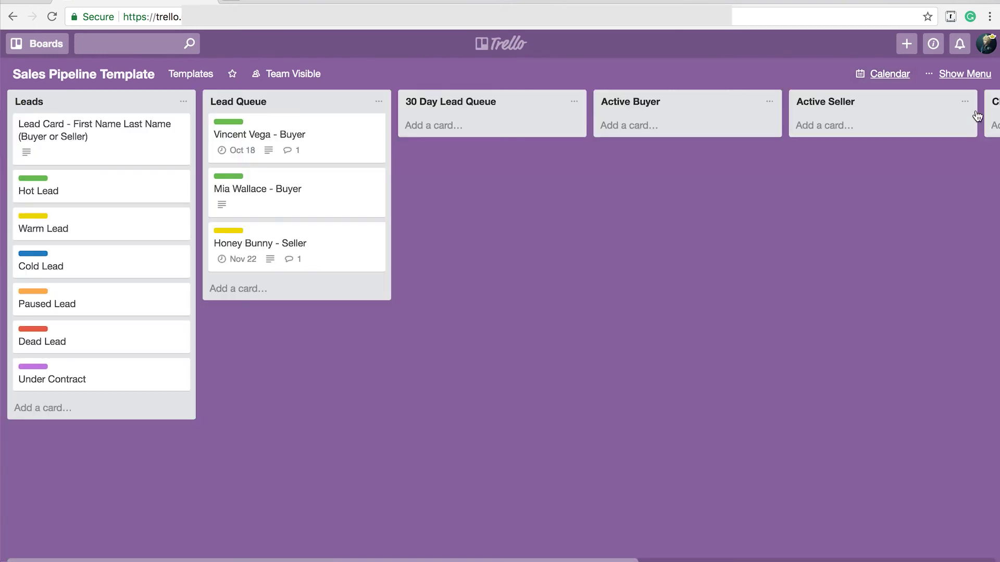
Open the board's side menu and its Power-Ups list
click(957, 79)
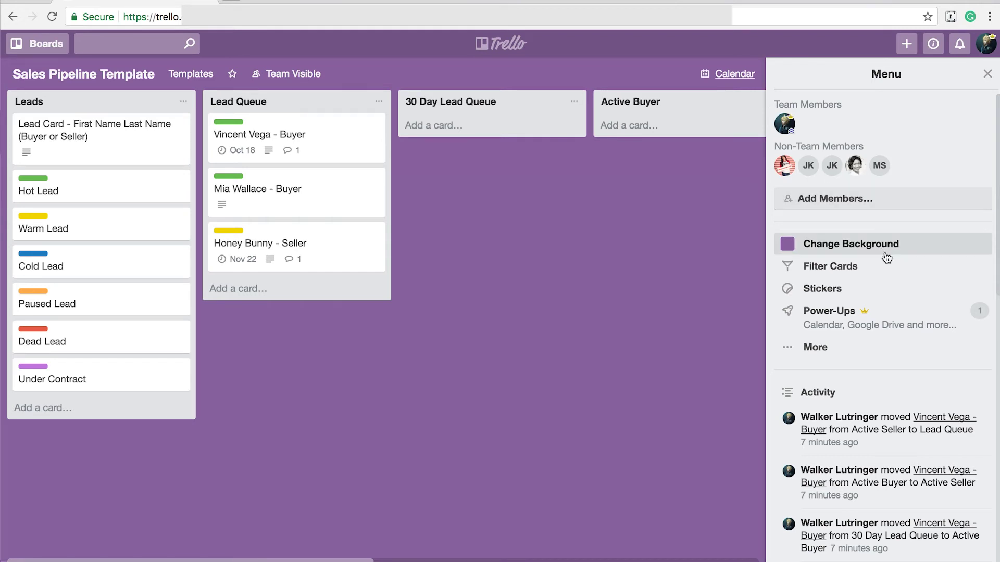
scroll(922, 250, down, 2)
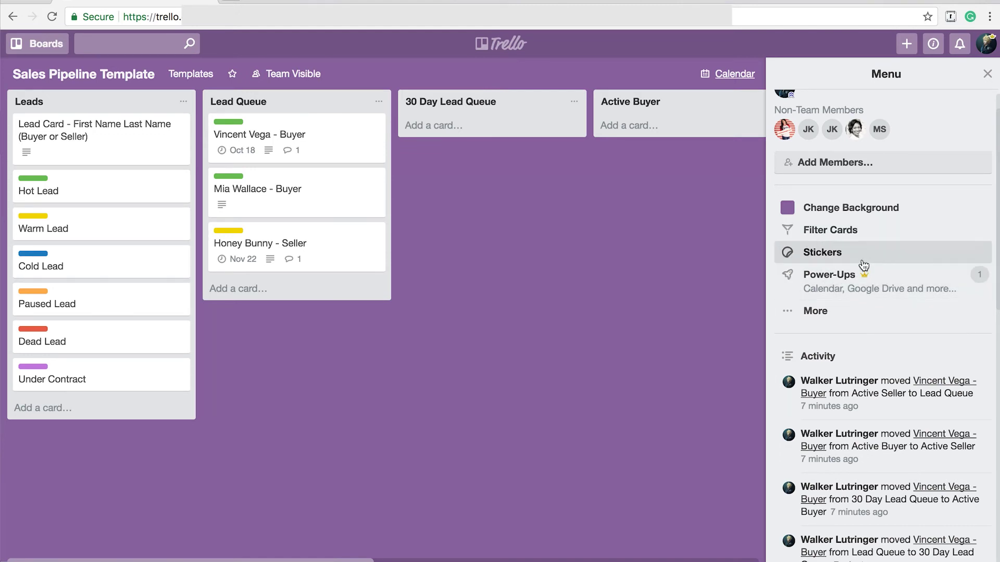
click(850, 284)
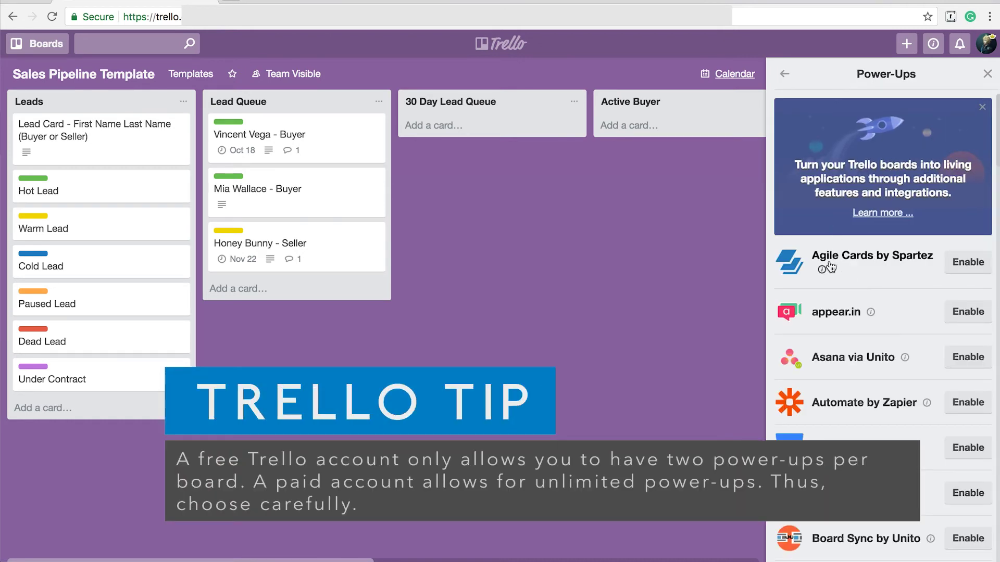
Check the Calendar power-up settings, show the September 2017 calendar, and return to the board menu
scroll(827, 289, down, 1)
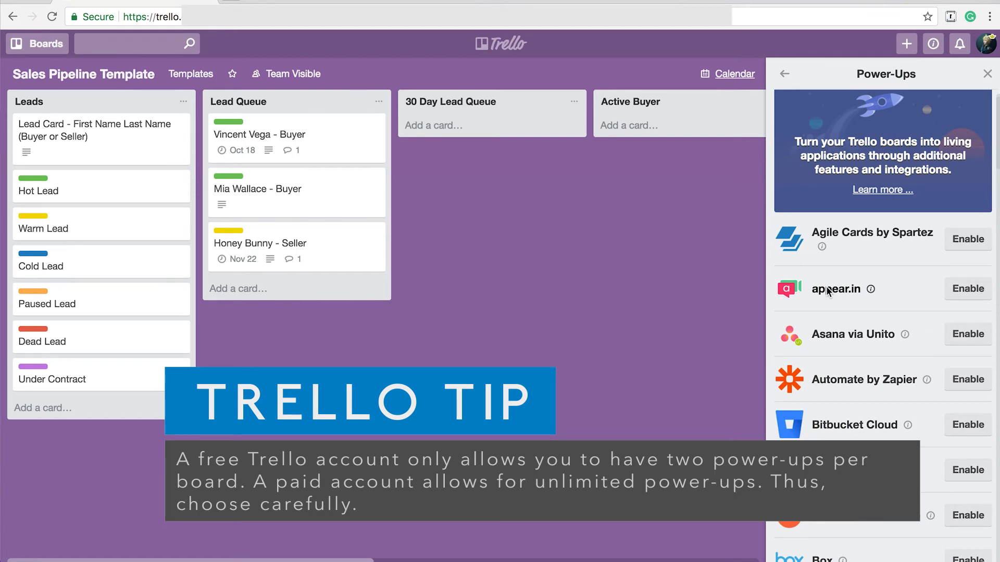
scroll(826, 291, down, 10)
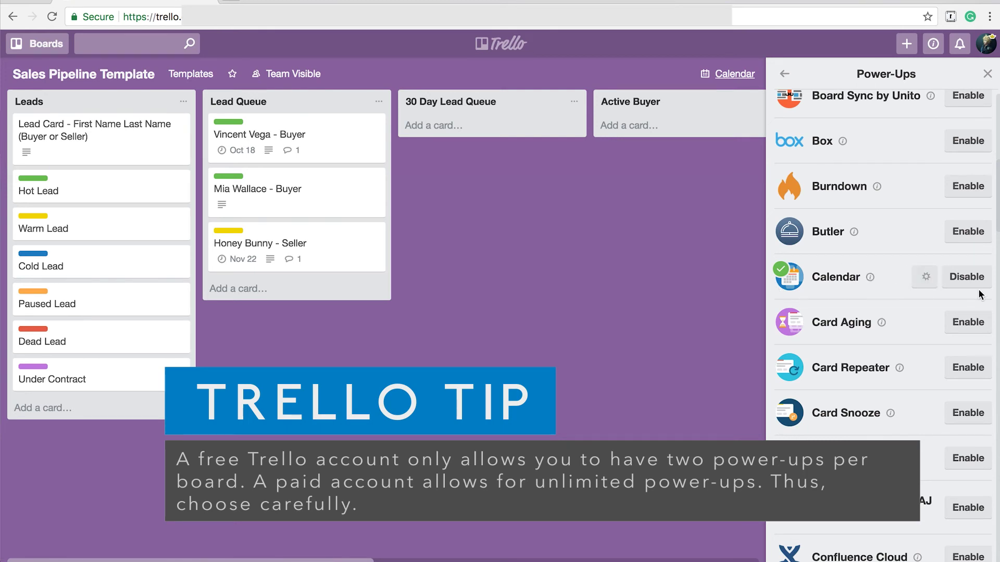
click(927, 280)
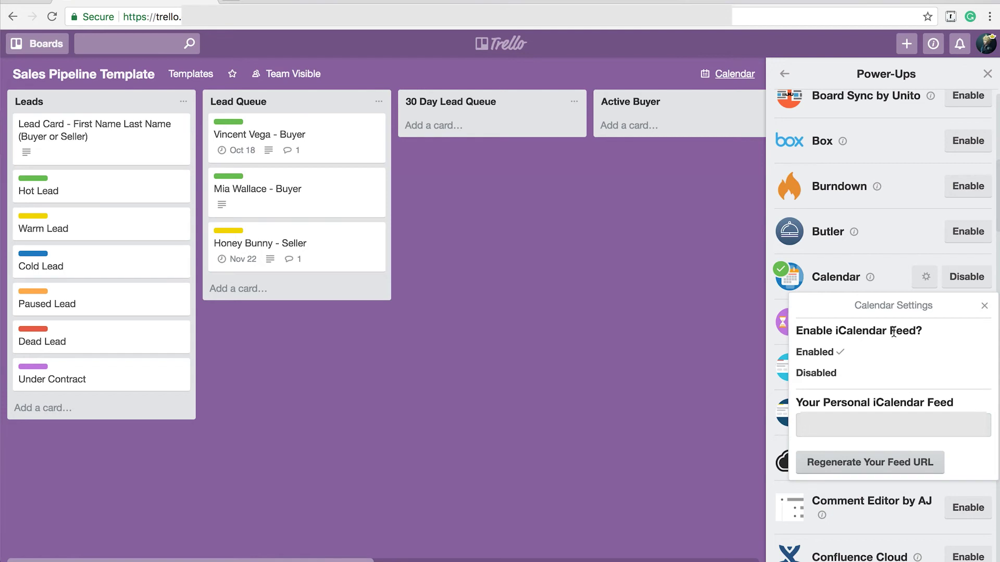
click(985, 307)
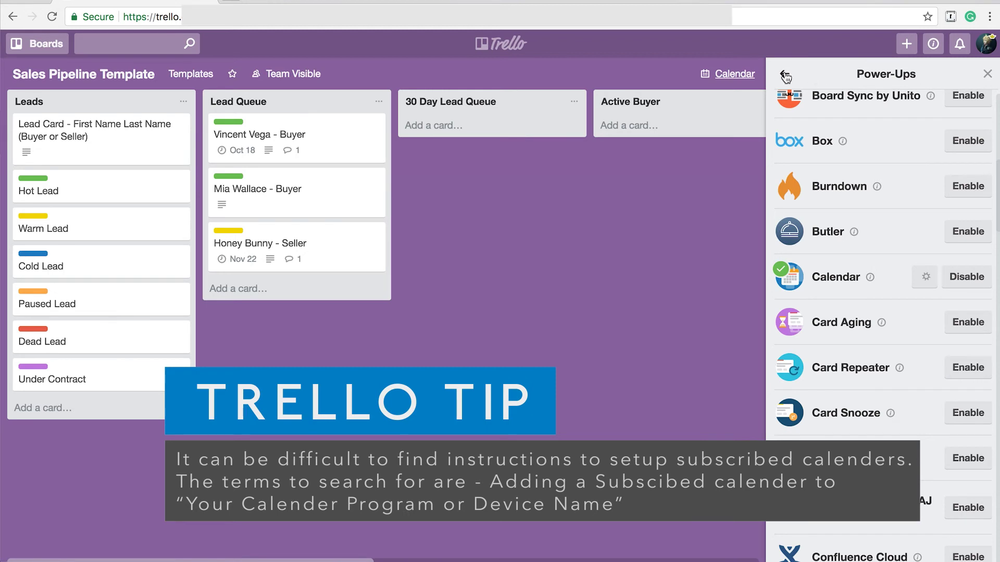
click(729, 74)
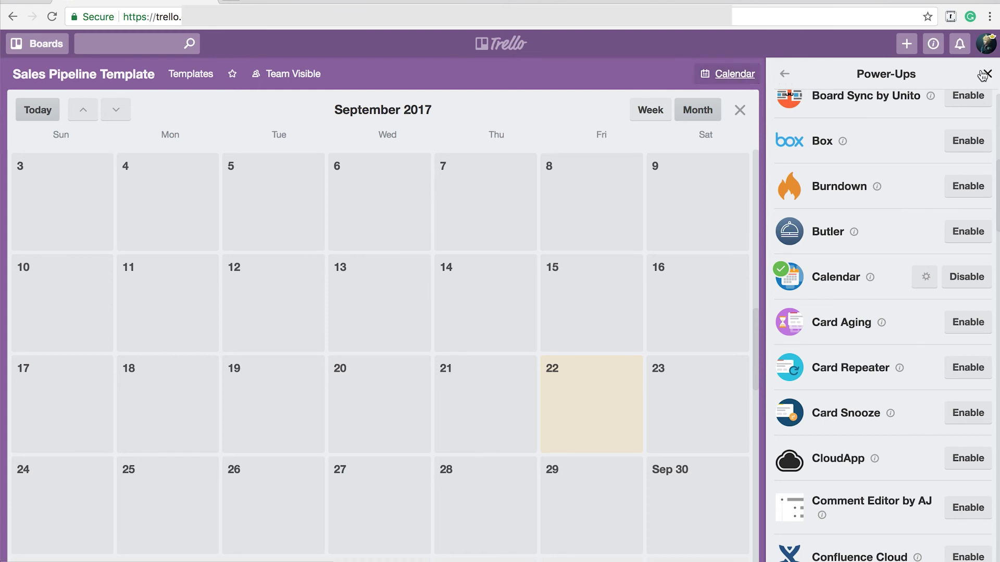
click(784, 74)
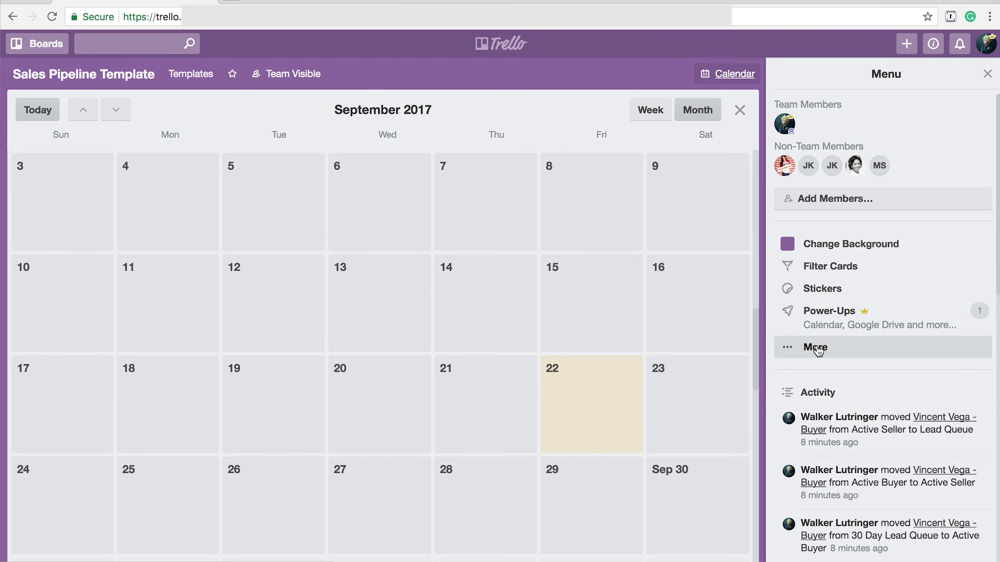
Close the calendar, cancel a quick edit of the Lead Card template, and open More options
click(739, 110)
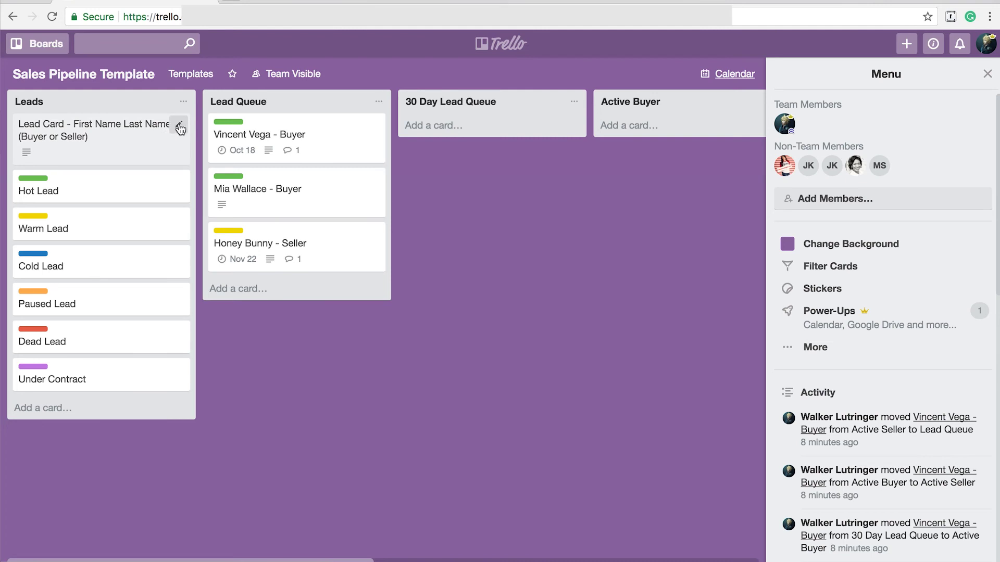
click(180, 129)
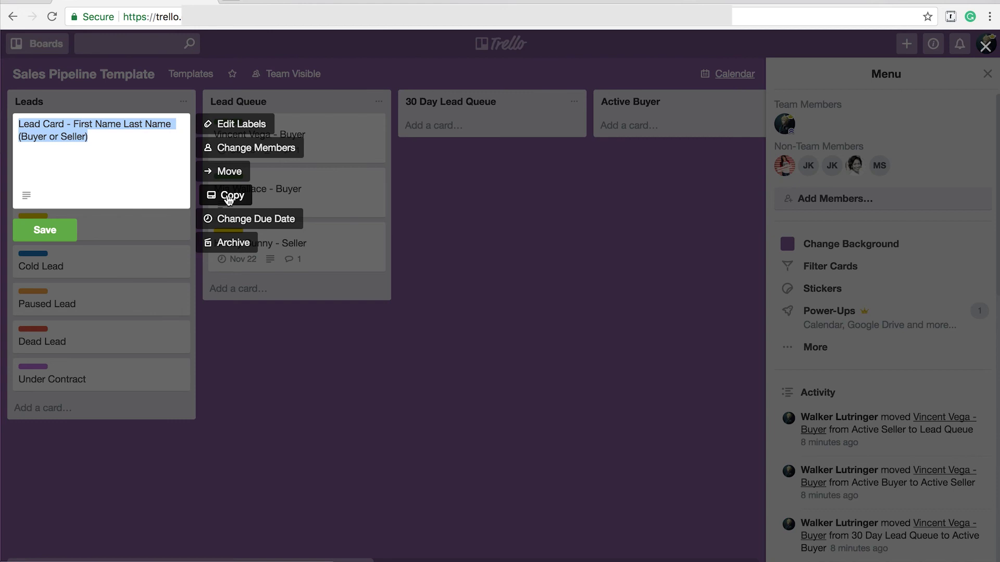
click(179, 106)
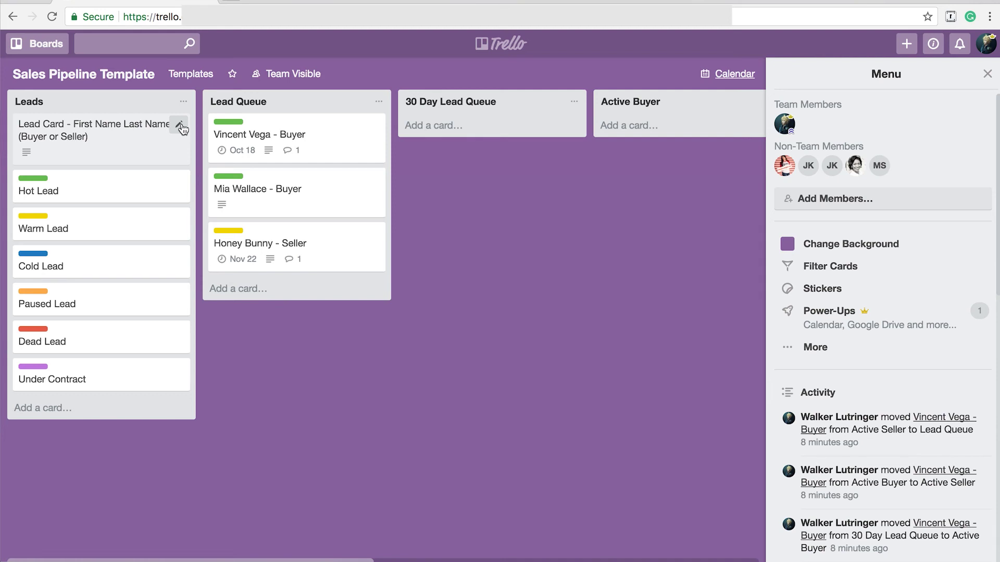
click(817, 347)
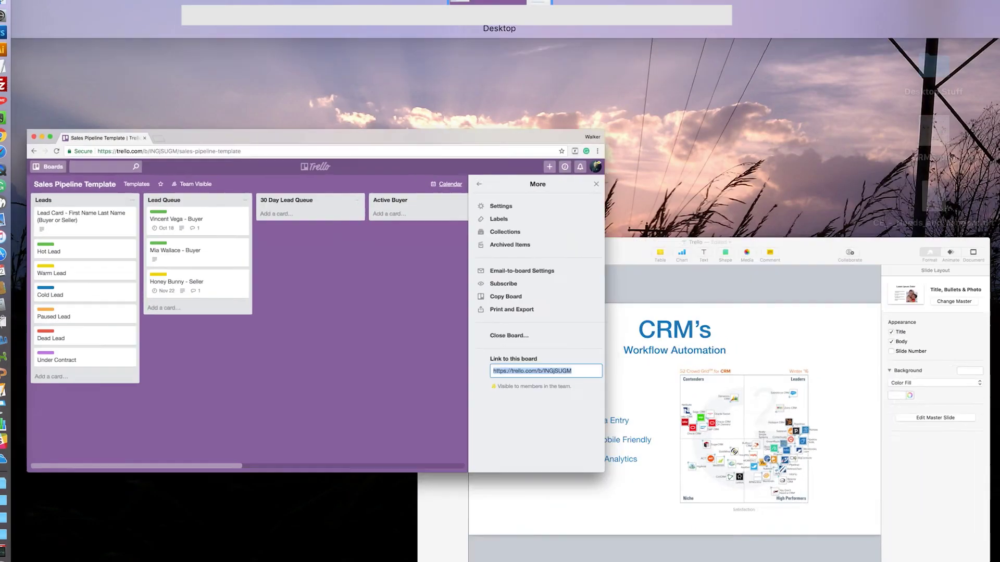
In Apple Mail, start a new message addressed to the Sales Pipeline Template board
mouse_move(2, 167)
click(24, 224)
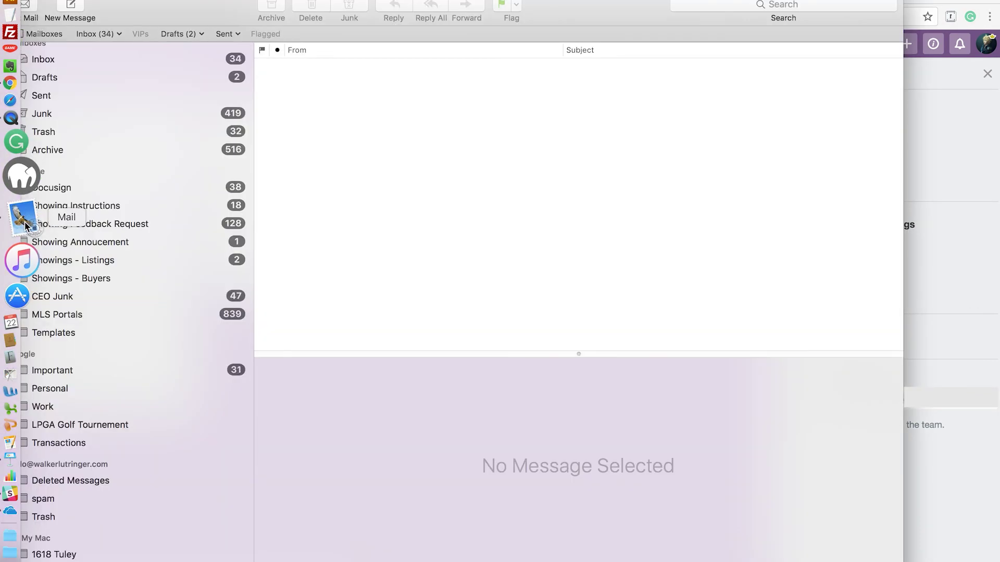
click(72, 8)
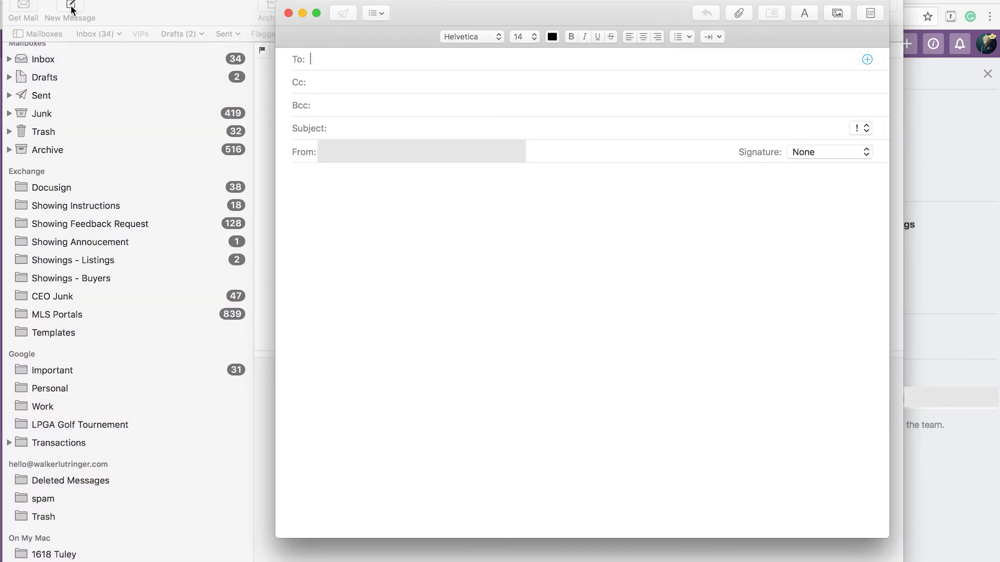
text(sales)
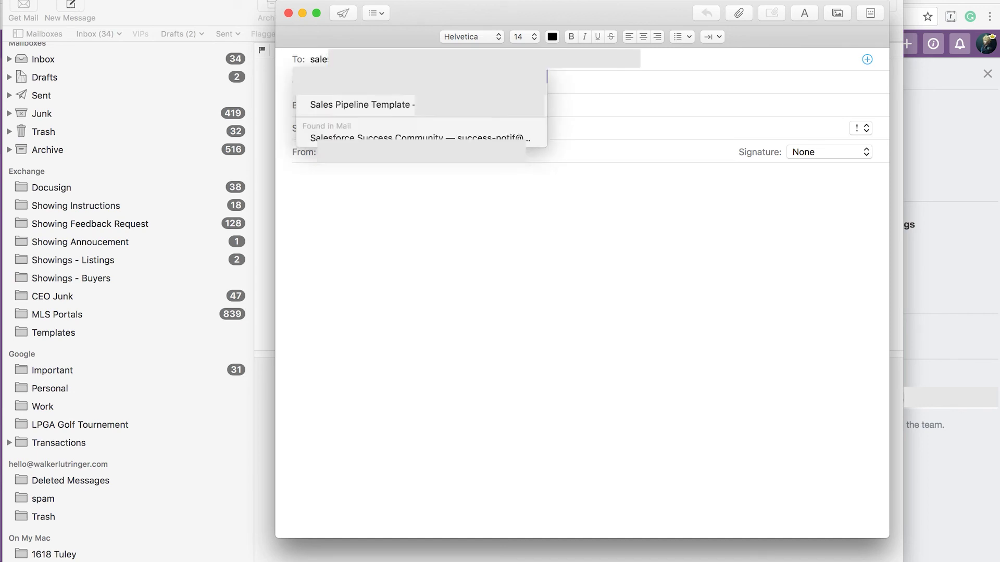
click(375, 97)
click(339, 131)
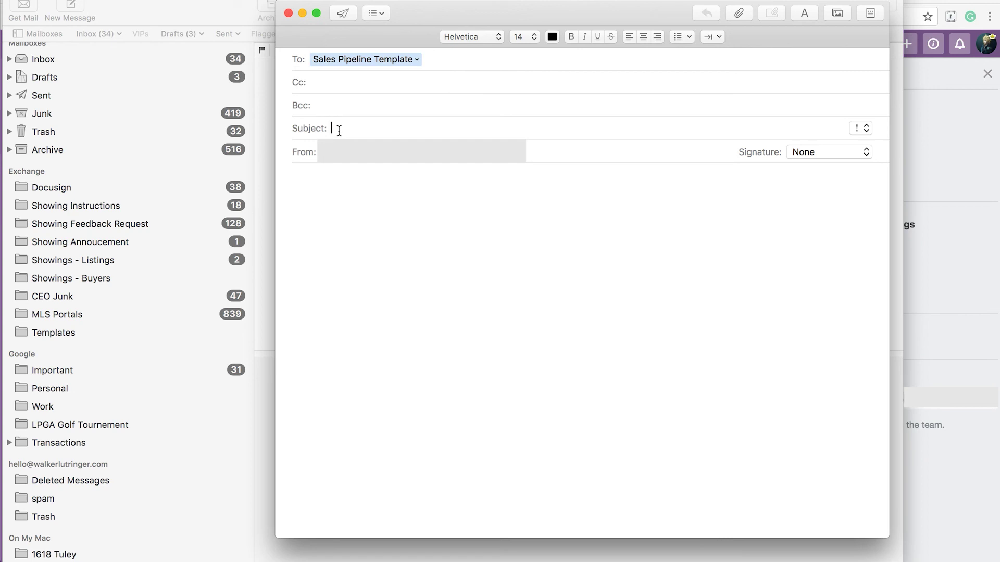
Set the subject to the lead's name plus #hot, insert the Sales Lead template, and send
text(Marcellus Wallas)
key(BackSpace)
key(BackSpace)
key(BackSpace)
text(ace  #hot)
click(802, 156)
click(822, 187)
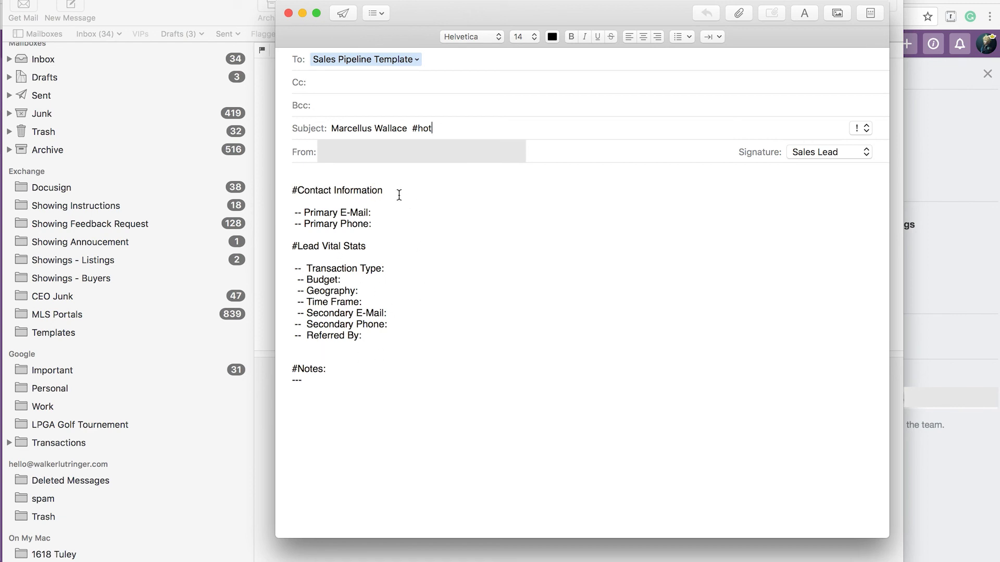
click(375, 213)
click(375, 223)
click(343, 14)
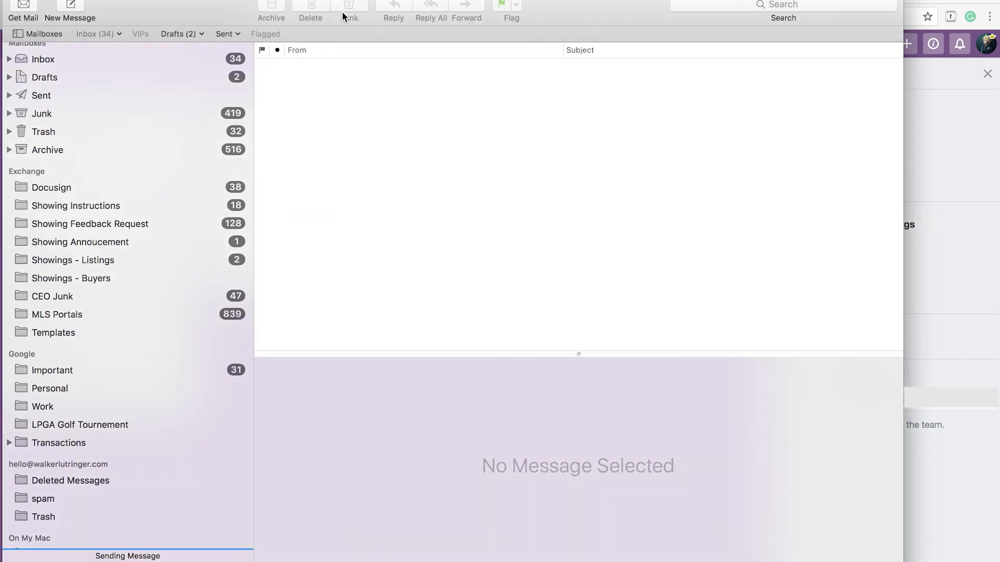
Return to the Trello board window and toggle the label names on and off
key(ctrl+Up)
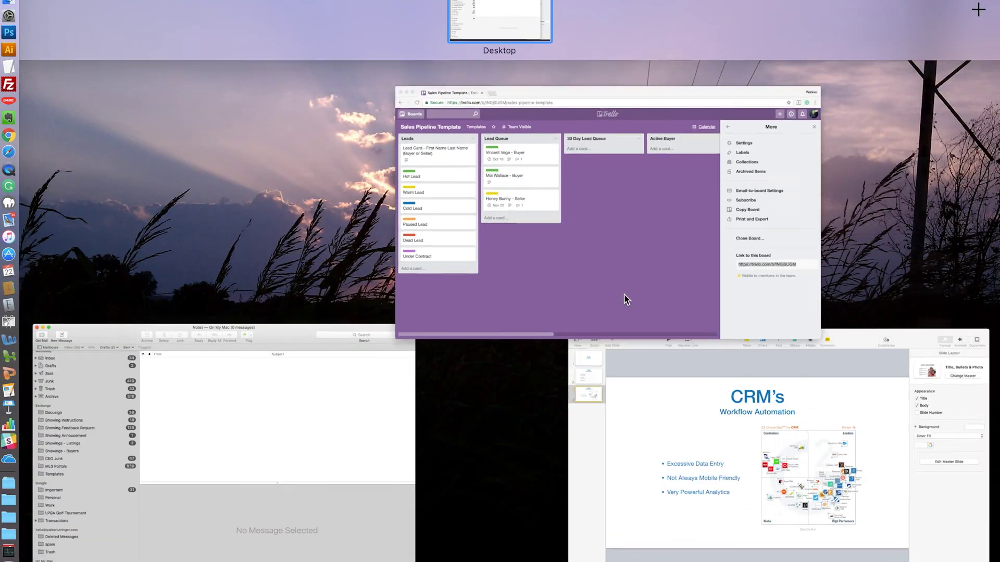
click(627, 297)
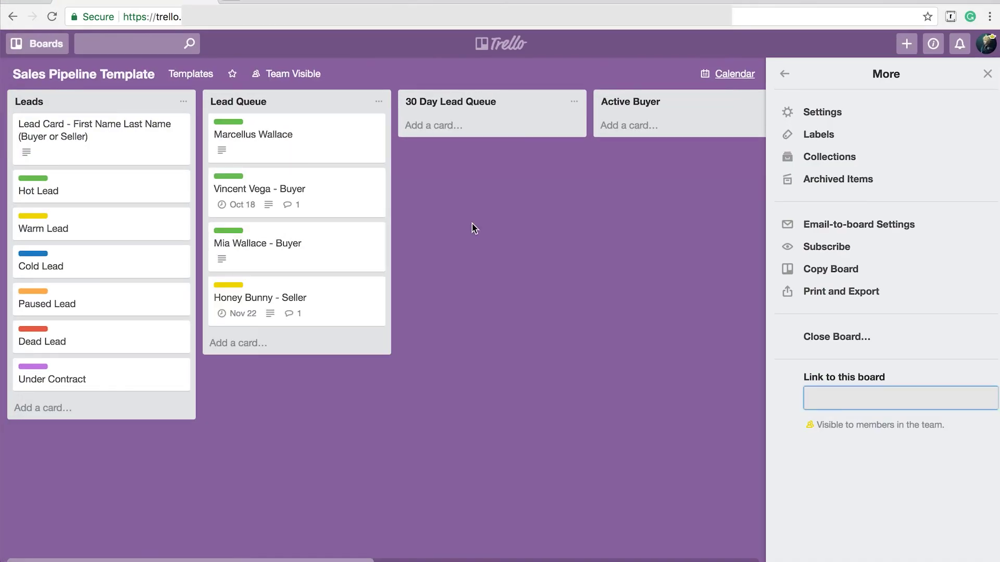
click(233, 125)
click(232, 126)
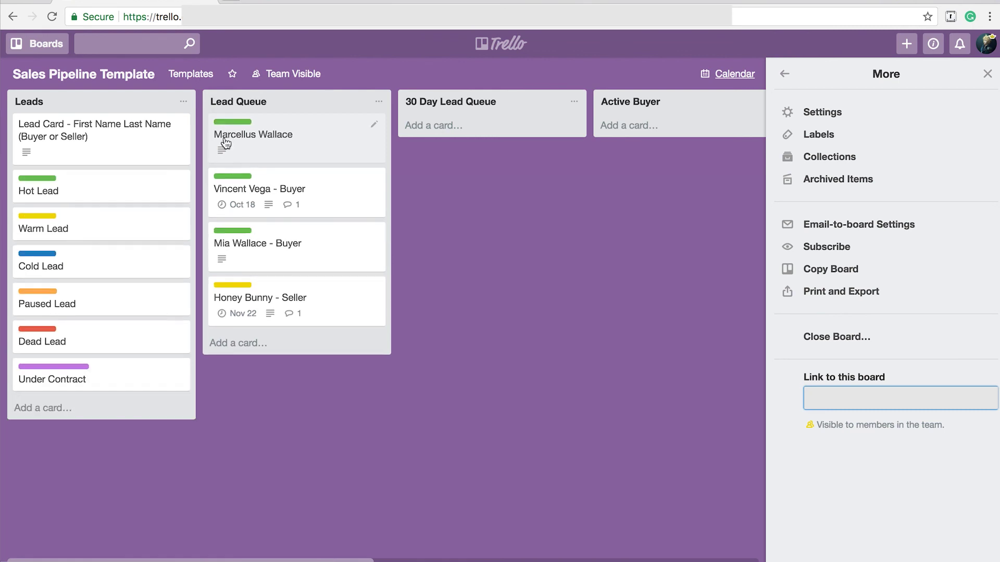
Inspect the new Hot lead card in Lead Queue, then view the Lead Card template
click(346, 133)
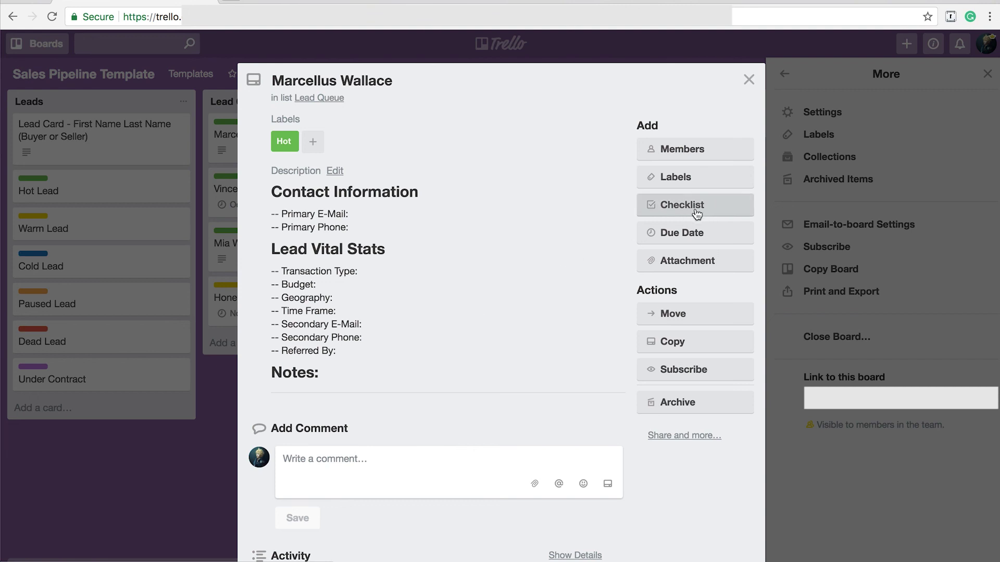
click(748, 81)
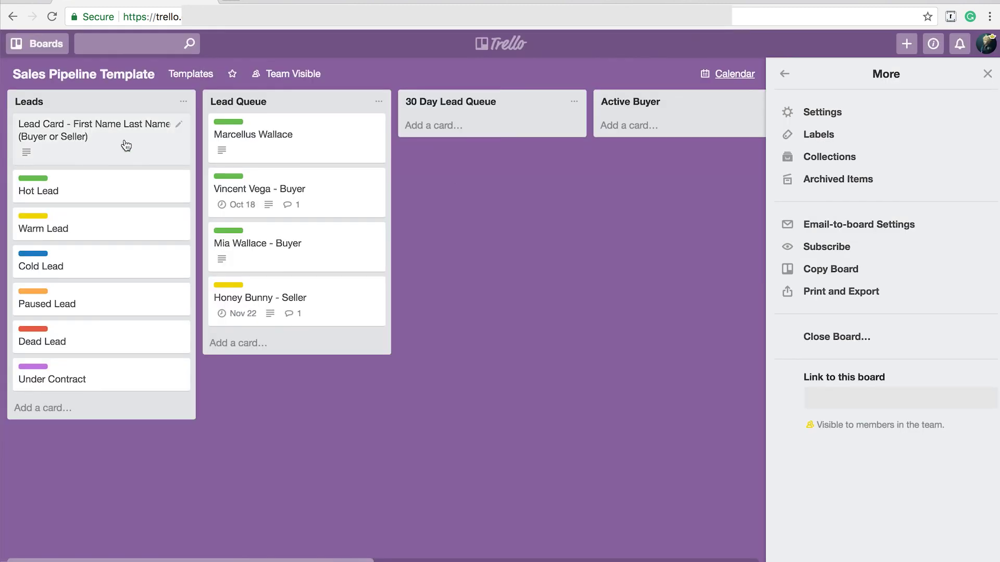
click(125, 139)
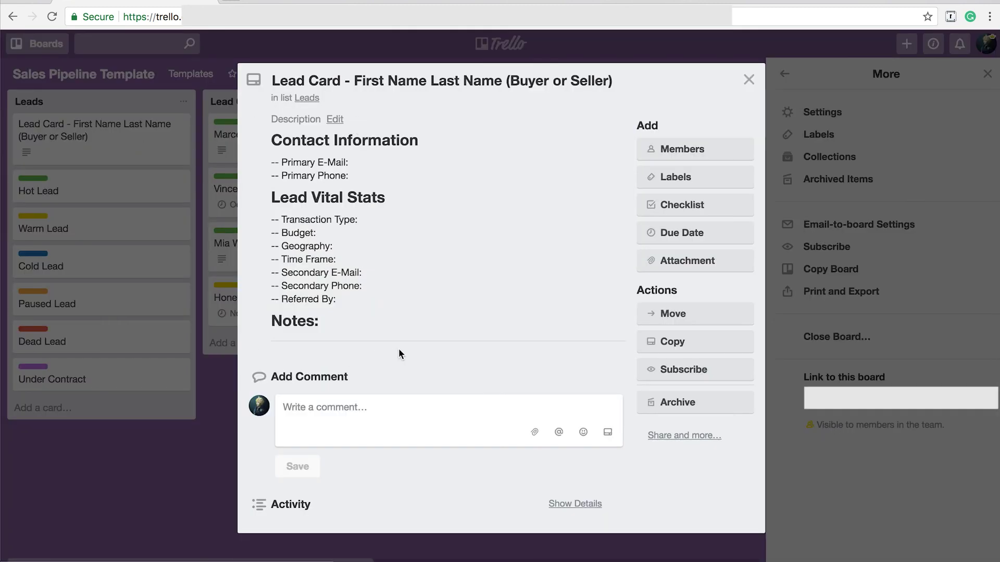
Reopen the new lead card from the template and start a checklist, then cancel it
click(749, 80)
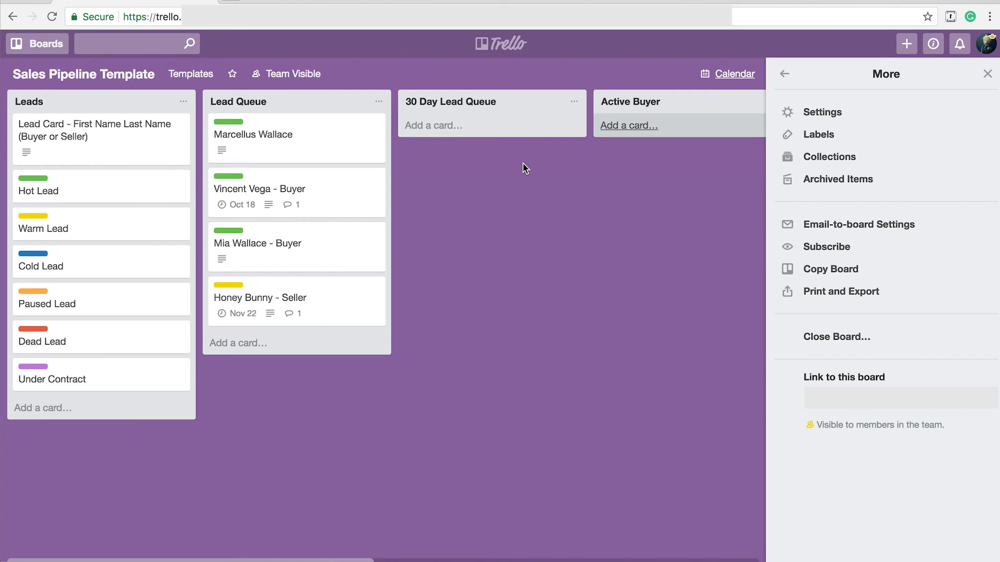
click(276, 148)
click(729, 205)
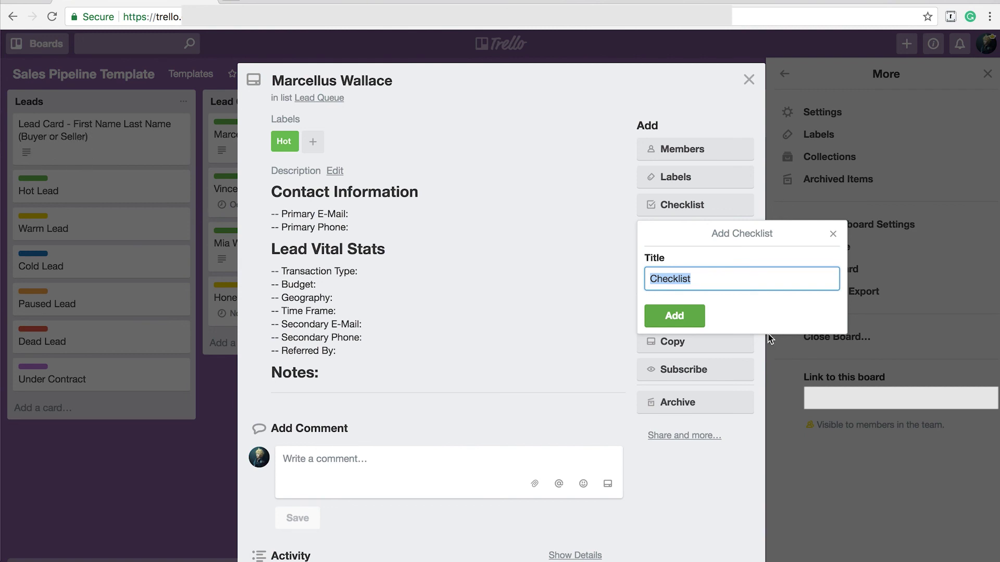
click(832, 235)
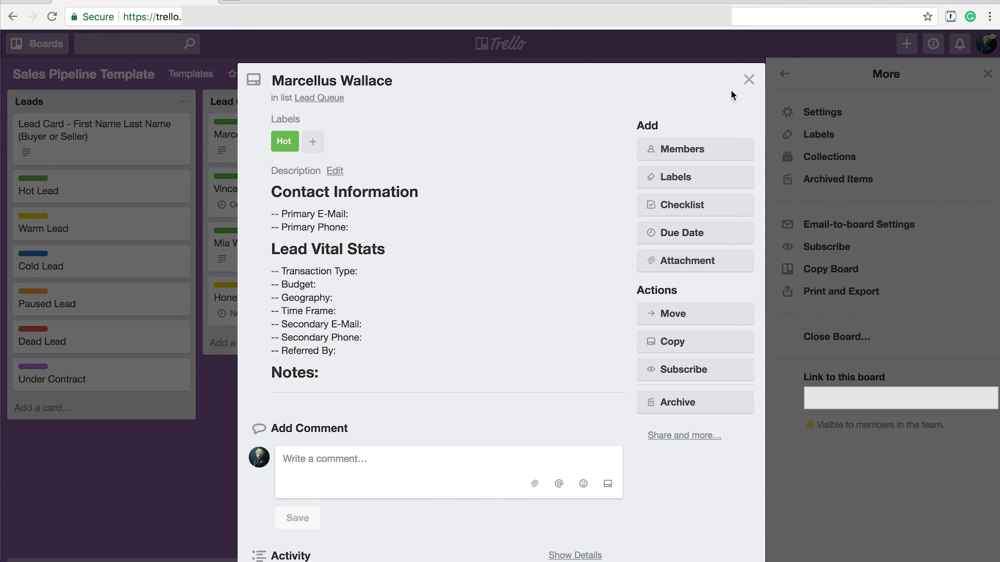
Close the lead card and hide the board Menu sidebar to show all lists
click(749, 80)
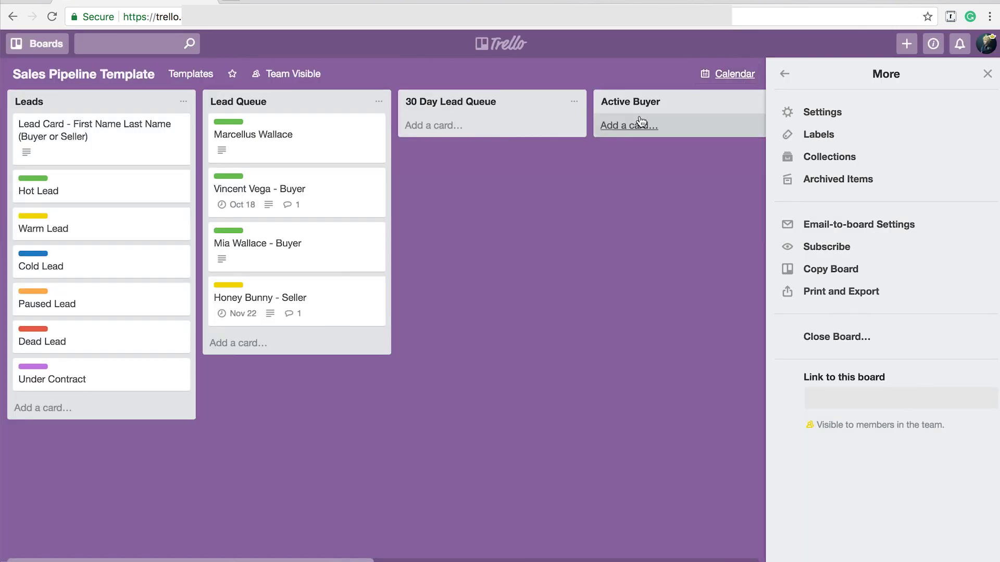
click(784, 75)
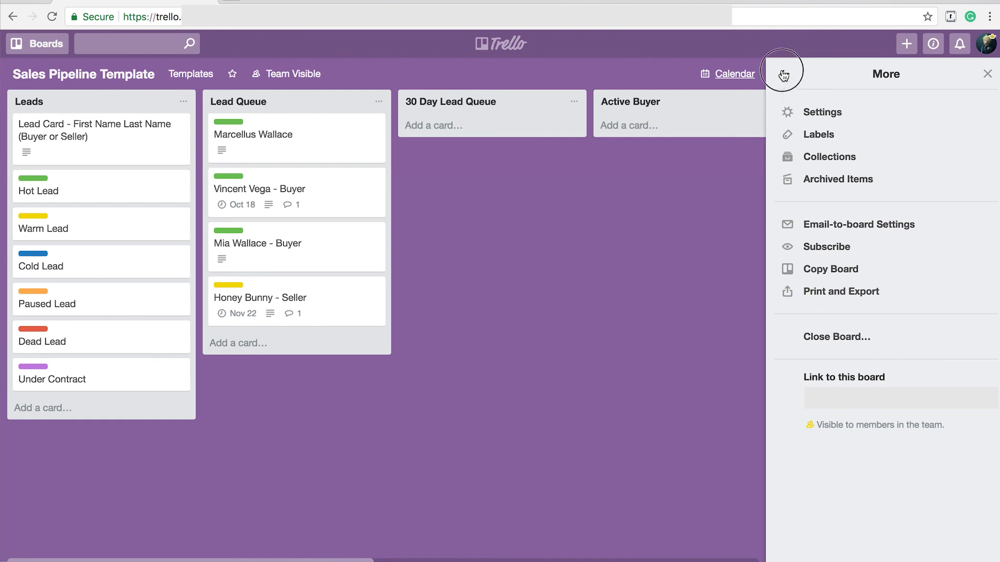
click(986, 75)
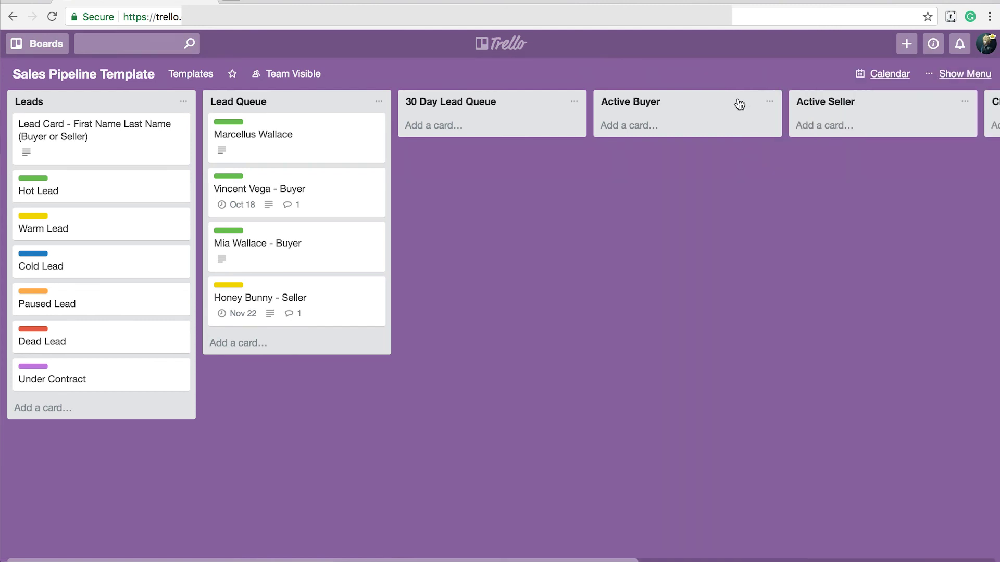